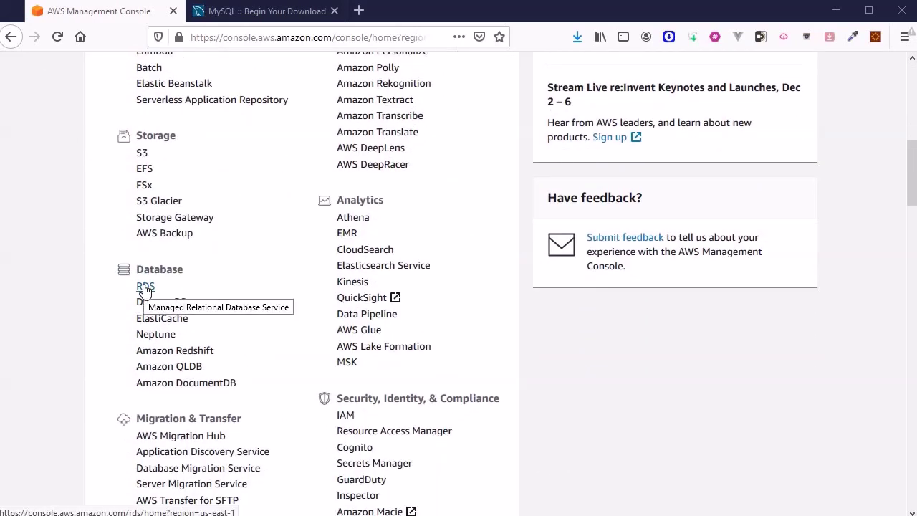
Start creating a new database in the RDS service and select MySQL as the engine type.
{"action": "left_click", "coordinate": [146, 287]}
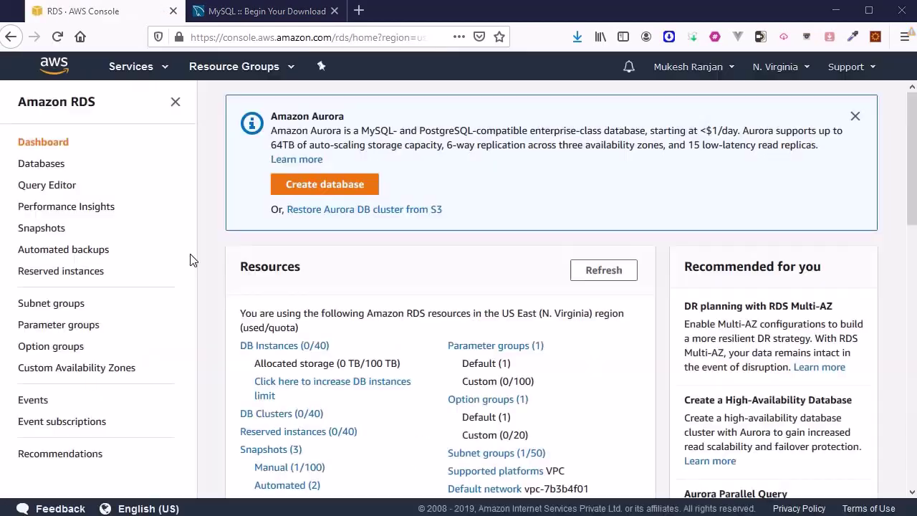
{"action": "left_click", "coordinate": [350, 188]}
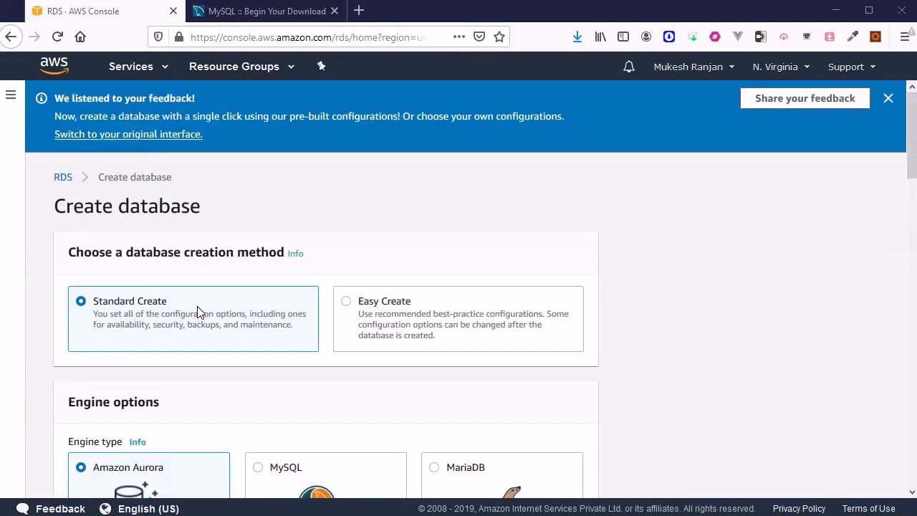
{"action": "scroll", "coordinate": [197, 306], "scroll_direction": "down", "scroll_amount": 3}
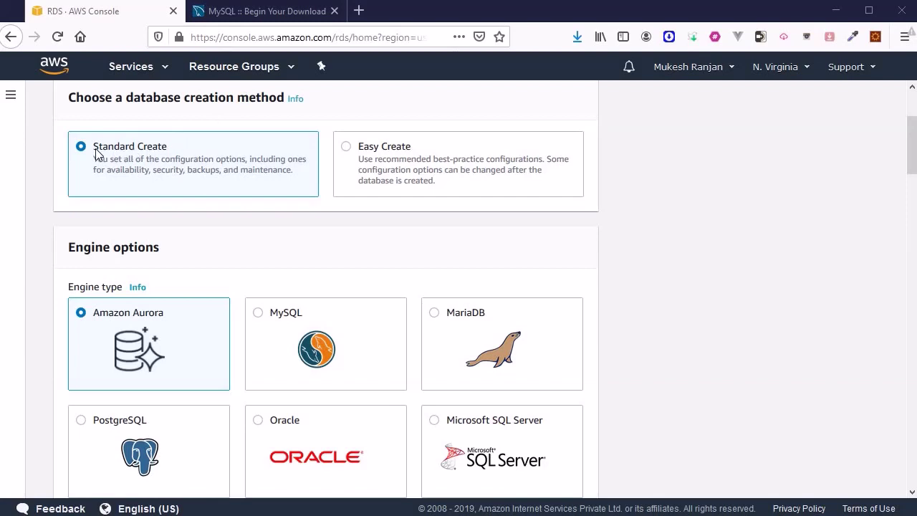
{"action": "scroll", "coordinate": [153, 207], "scroll_direction": "down", "scroll_amount": 2}
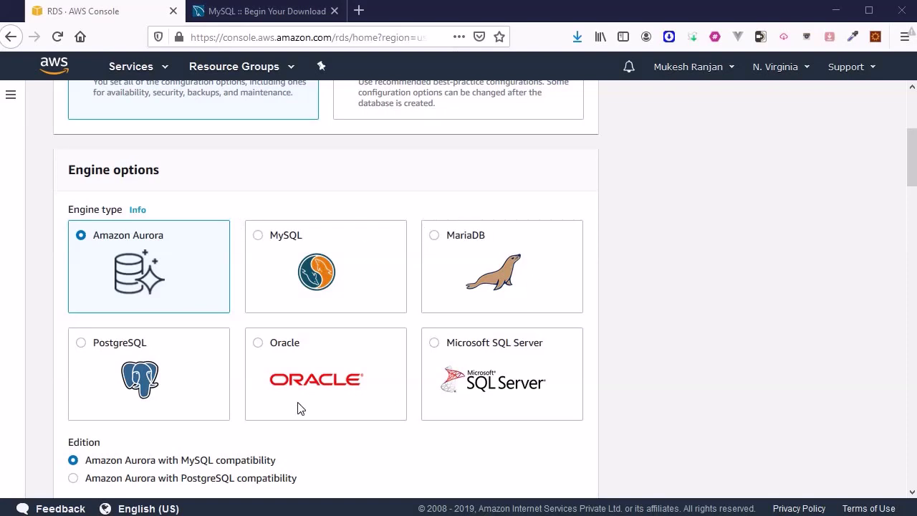
{"action": "left_click", "coordinate": [256, 241]}
Choose the Free tier template for the MySQL database.
{"action": "scroll", "coordinate": [524, 301], "scroll_direction": "down", "scroll_amount": 3}
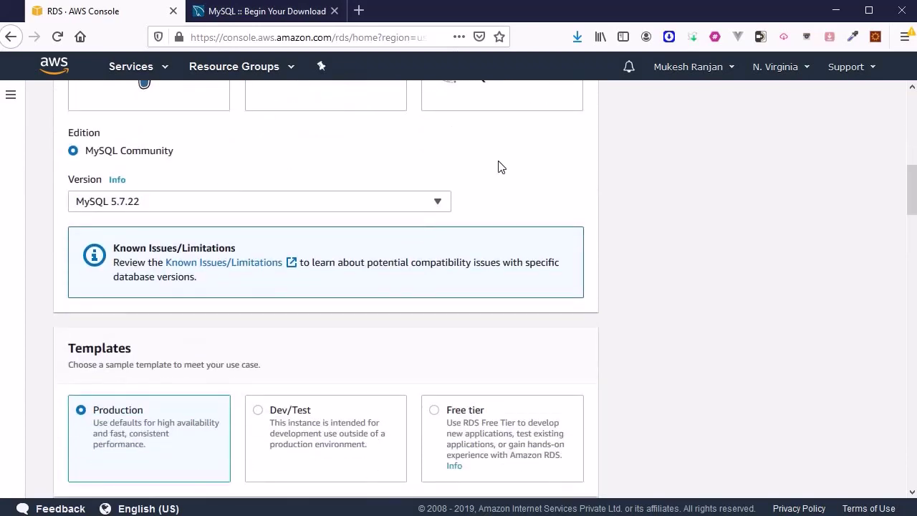
{"action": "scroll", "coordinate": [523, 248], "scroll_direction": "down", "scroll_amount": 2}
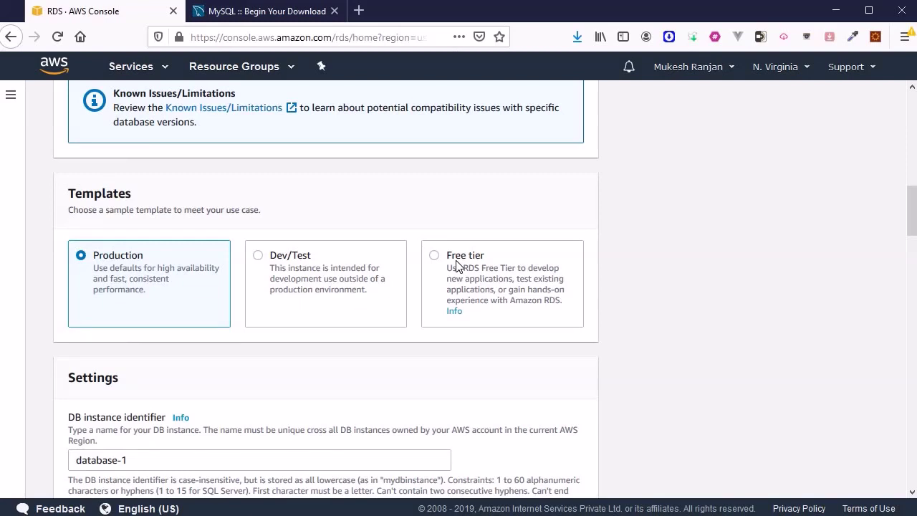
{"action": "left_click", "coordinate": [456, 266]}
Set the DB instance identifier to rds_demo_instance.
{"action": "scroll", "coordinate": [669, 234], "scroll_direction": "down", "scroll_amount": 3}
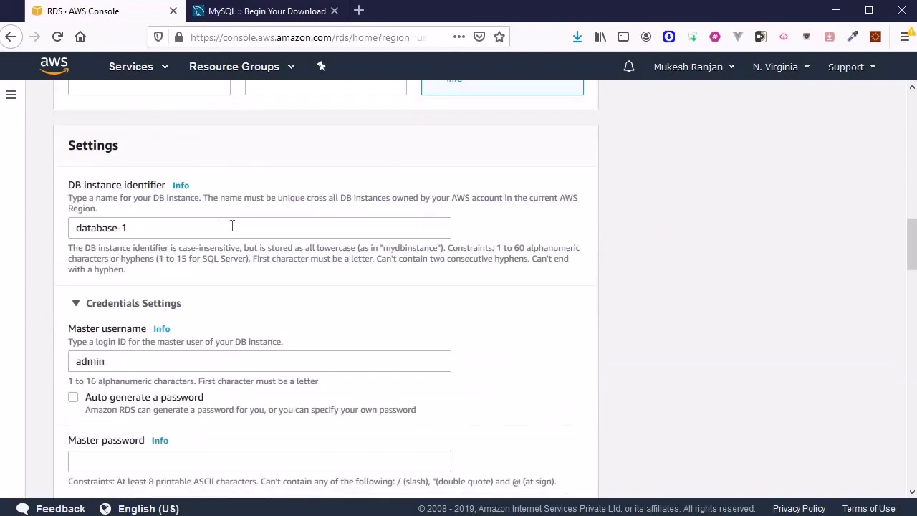
{"action": "left_click_drag", "start_coordinate": [214, 236], "coordinate": [74, 228]}
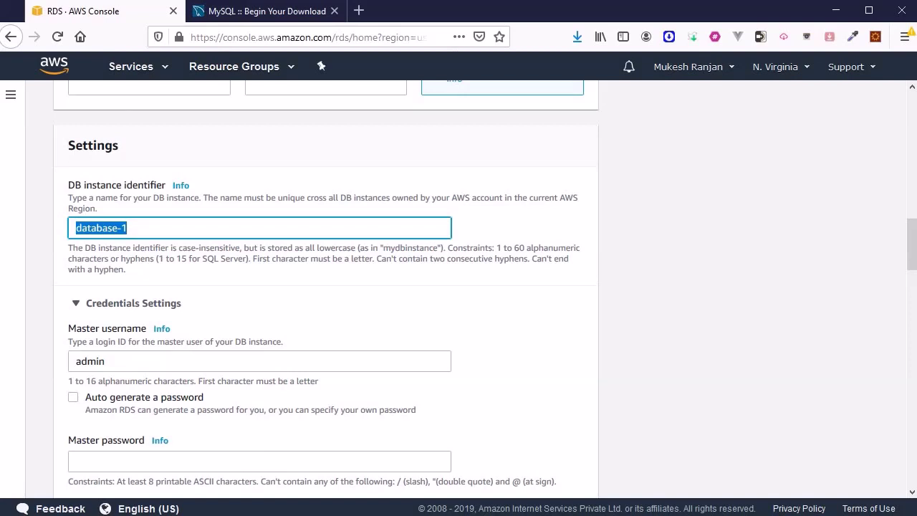
{"action": "type", "text": "rds"}
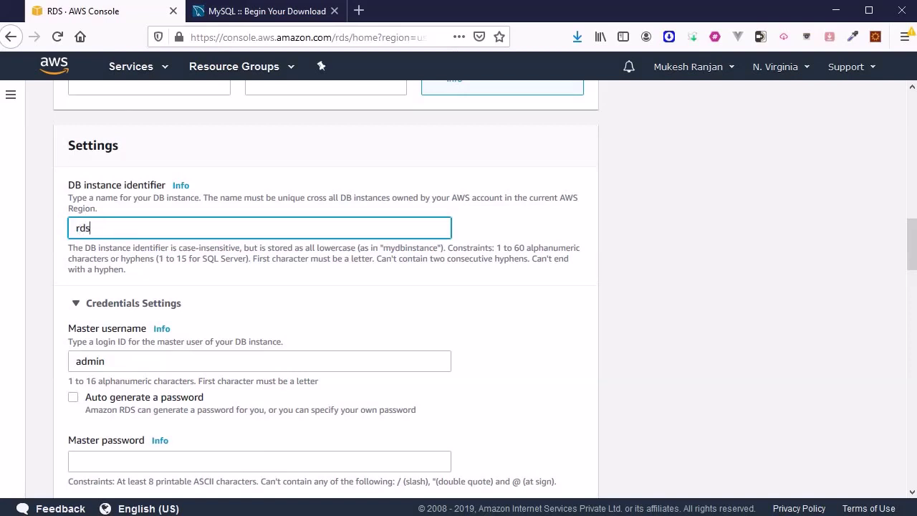
{"action": "type", "text": "_demo_instance"}
{"action": "left_click", "coordinate": [166, 248]}
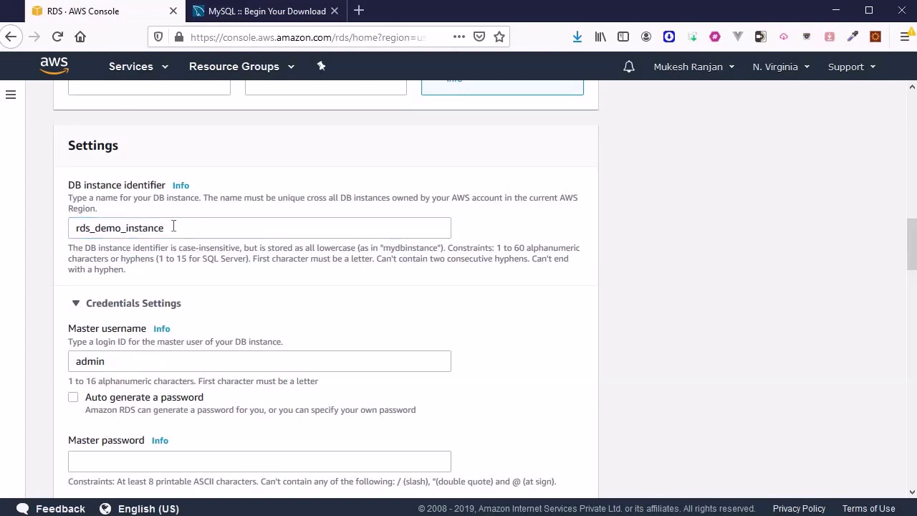
{"action": "left_click_drag", "start_coordinate": [172, 227], "coordinate": [36, 238]}
{"action": "left_click", "coordinate": [160, 381]}
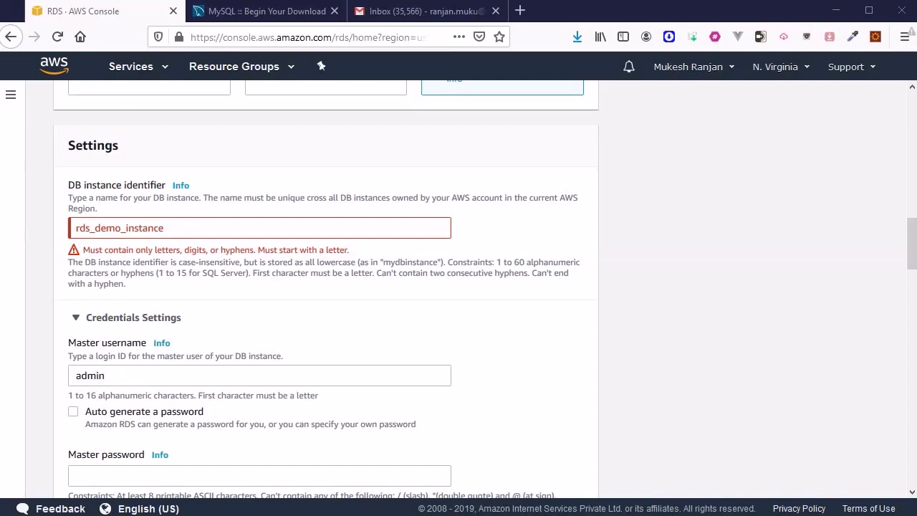
Replace both underscores in the DB instance identifier with hyphens to make it rds-demo-instance.
{"action": "left_click_drag", "start_coordinate": [164, 228], "coordinate": [65, 231]}
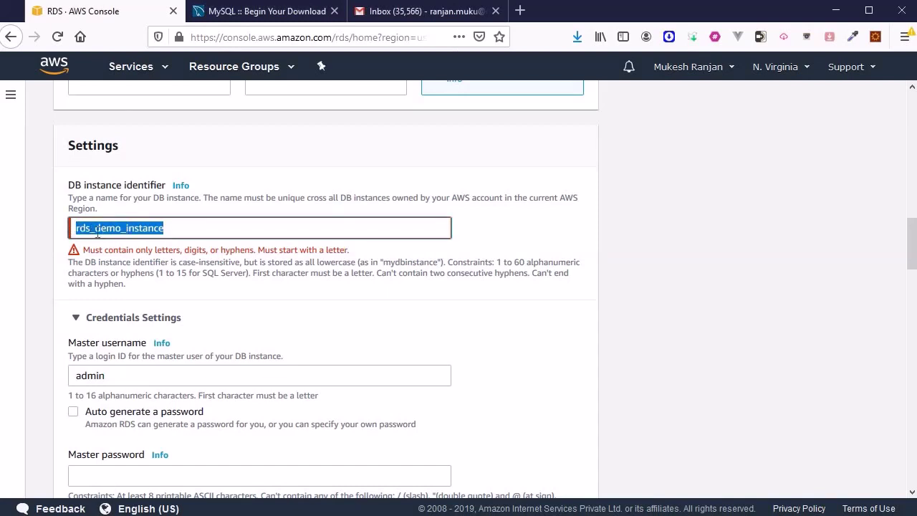
{"action": "left_click", "coordinate": [97, 231]}
{"action": "key", "text": "BackSpace"}
{"action": "type", "text": "-"}
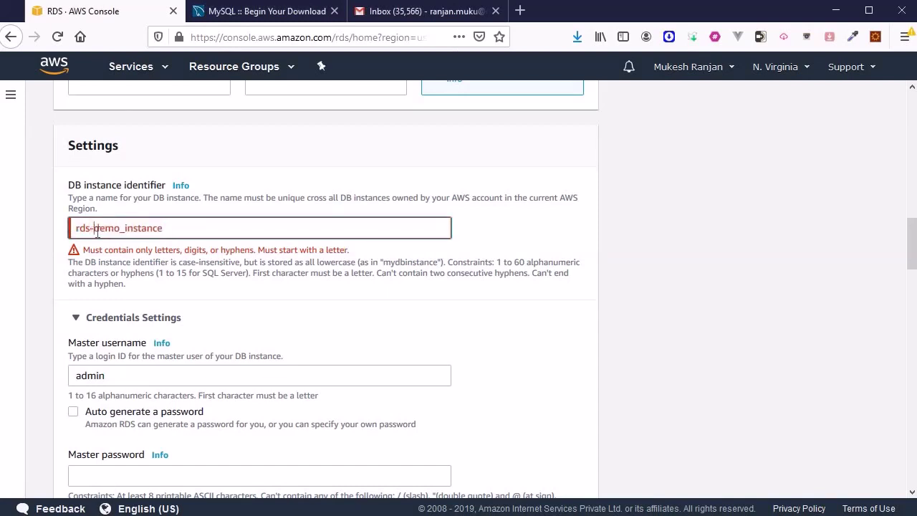
{"action": "left_click", "coordinate": [123, 230]}
{"action": "key", "text": "BackSpace"}
{"action": "type", "text": "-"}
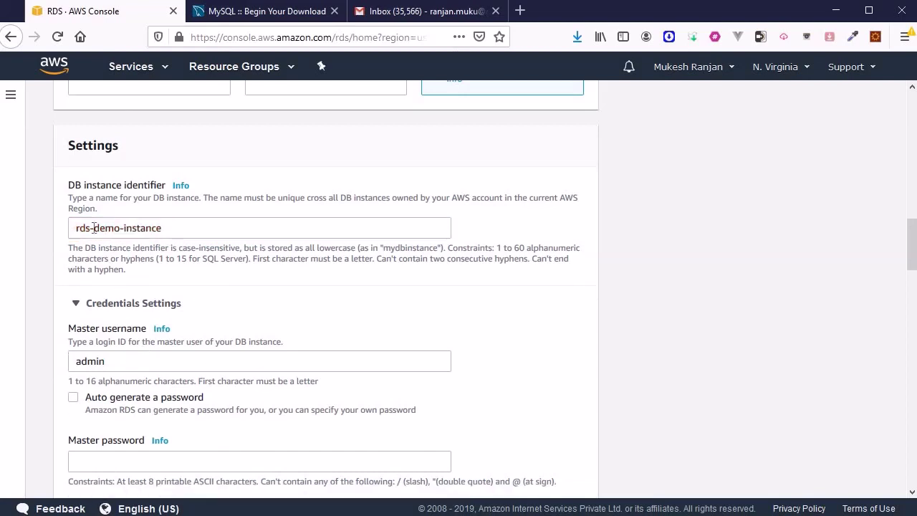
Copy the DB instance identifier and use it to replace the master username with rds-demo-instance.
{"action": "left_click_drag", "start_coordinate": [164, 230], "coordinate": [28, 231]}
{"action": "key", "text": "ctrl+c"}
{"action": "left_click_drag", "start_coordinate": [132, 365], "coordinate": [38, 360]}
{"action": "key", "text": "ctrl+v"}
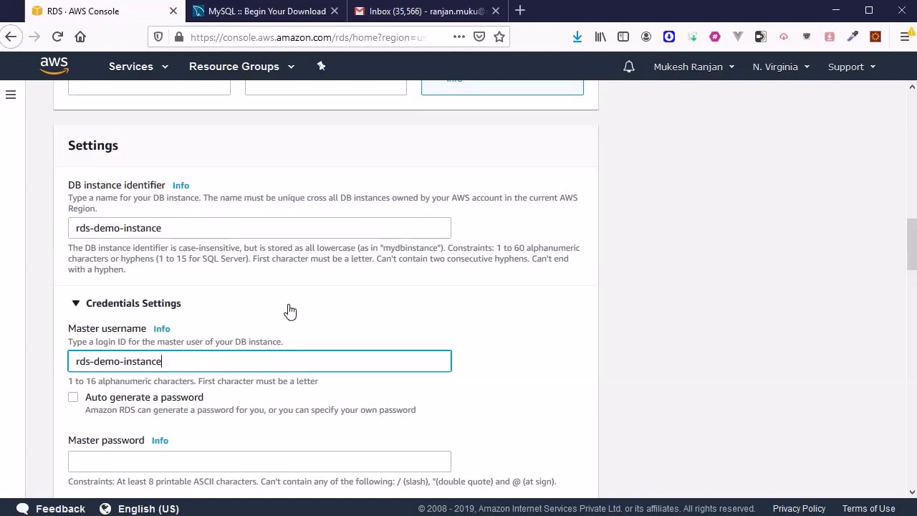
Enter the master password and repeat it as the password confirmation.
{"action": "scroll", "coordinate": [290, 310], "scroll_direction": "down", "scroll_amount": 4}
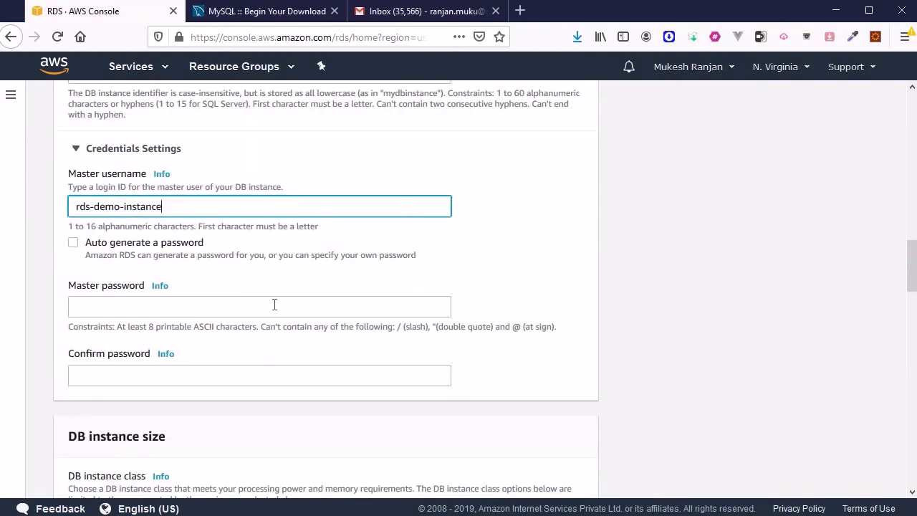
{"action": "left_click", "coordinate": [275, 304]}
{"action": "key", "text": "ctrl+v"}
{"action": "scroll", "coordinate": [293, 296], "scroll_direction": "down", "scroll_amount": 4}
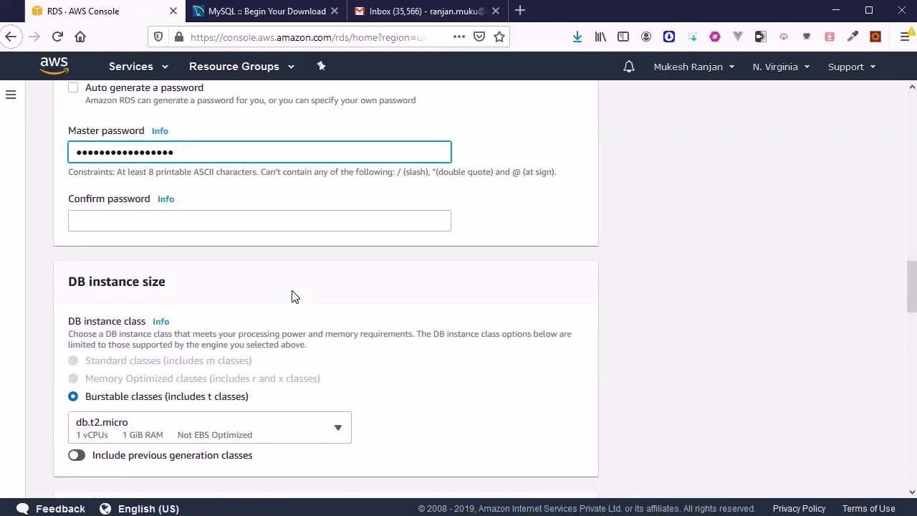
{"action": "left_click", "coordinate": [203, 228]}
{"action": "key", "text": "ctrl+v"}
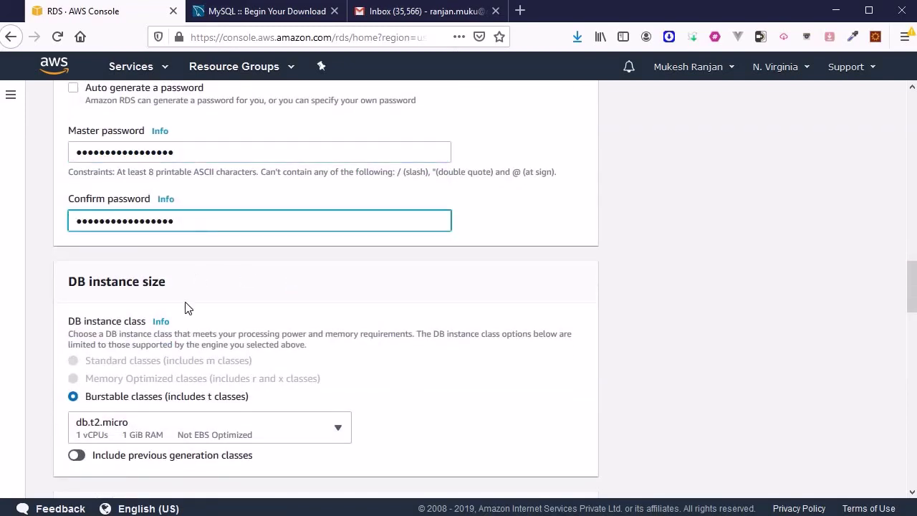
Expand the additional connectivity configuration and make the database publicly accessible.
{"action": "scroll", "coordinate": [213, 301], "scroll_direction": "down", "scroll_amount": 2}
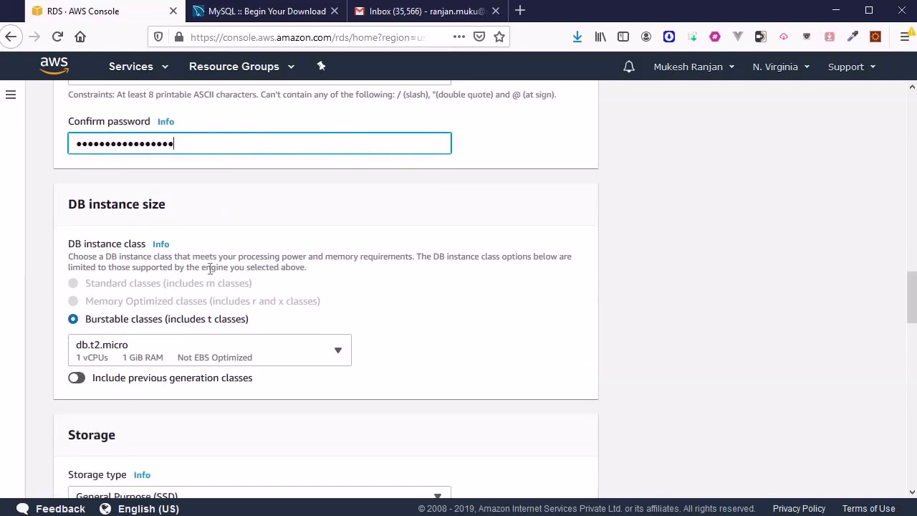
{"action": "scroll", "coordinate": [212, 272], "scroll_direction": "down", "scroll_amount": 2}
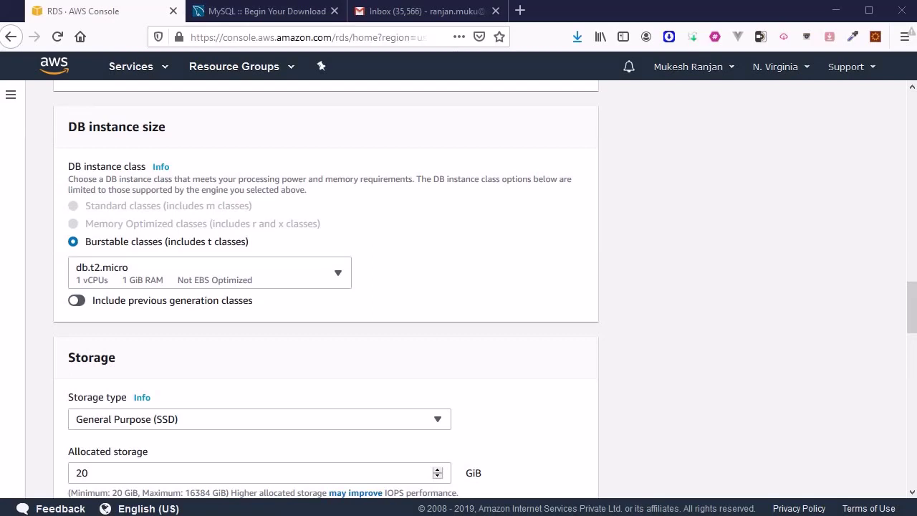
{"action": "scroll", "coordinate": [59, 416], "scroll_direction": "down", "scroll_amount": 3}
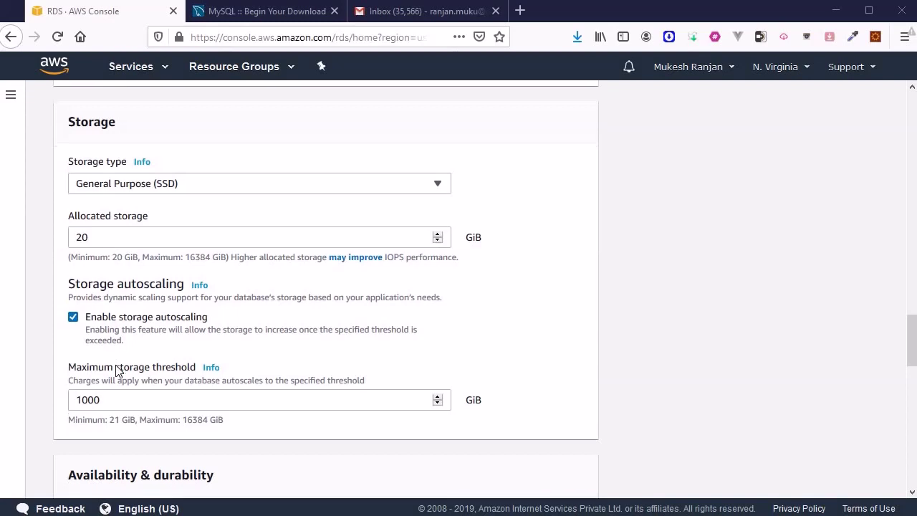
{"action": "scroll", "coordinate": [108, 372], "scroll_direction": "down", "scroll_amount": 4}
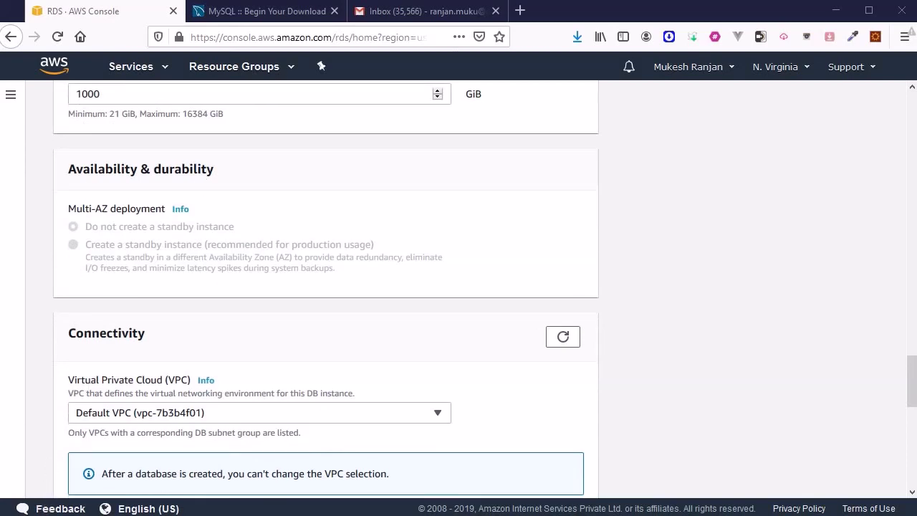
{"action": "scroll", "coordinate": [50, 317], "scroll_direction": "down", "scroll_amount": 1}
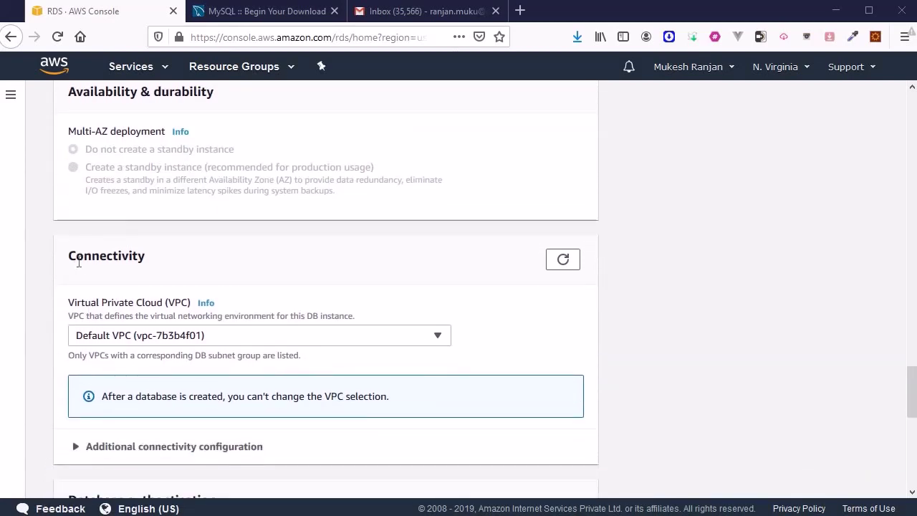
{"action": "scroll", "coordinate": [84, 204], "scroll_direction": "down", "scroll_amount": 1}
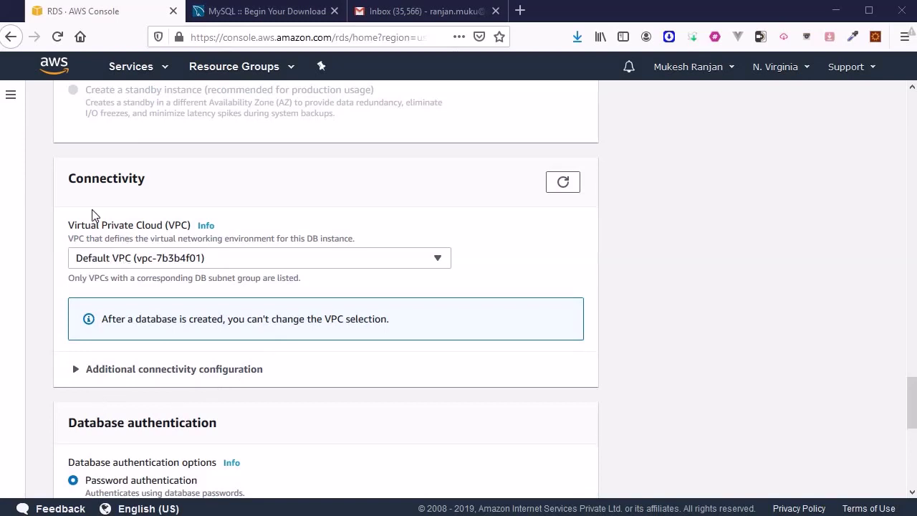
{"action": "left_click", "coordinate": [119, 370]}
{"action": "scroll", "coordinate": [299, 231], "scroll_direction": "down", "scroll_amount": 3}
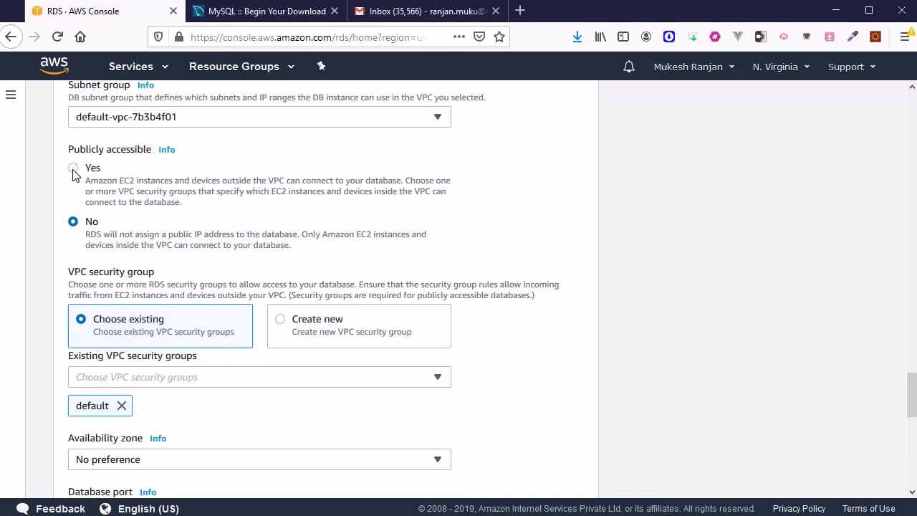
{"action": "left_click", "coordinate": [73, 169]}
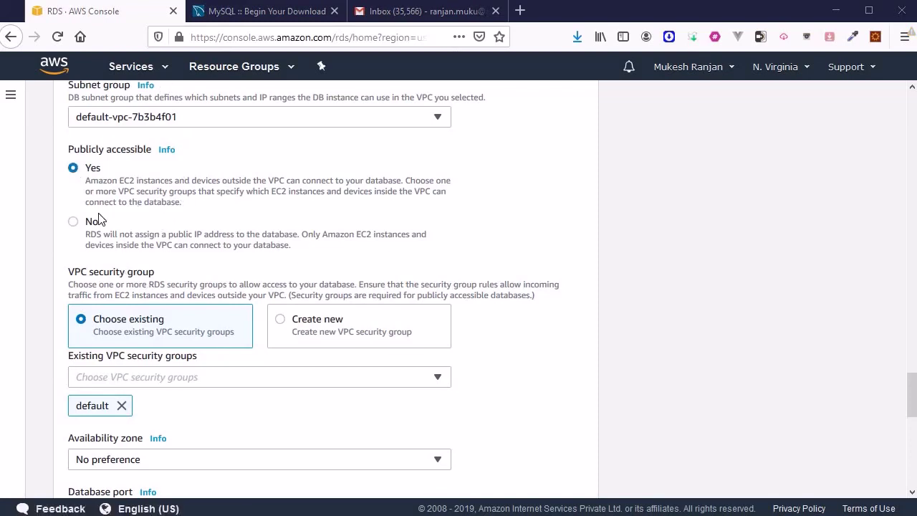
Choose to create a new VPC security group and name it rds_demo_sg.
{"action": "left_click", "coordinate": [281, 321]}
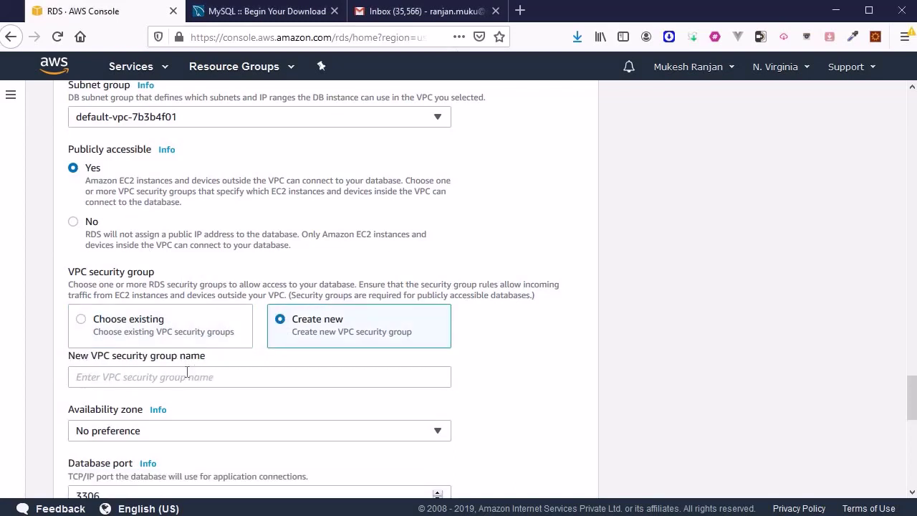
{"action": "left_click", "coordinate": [184, 379]}
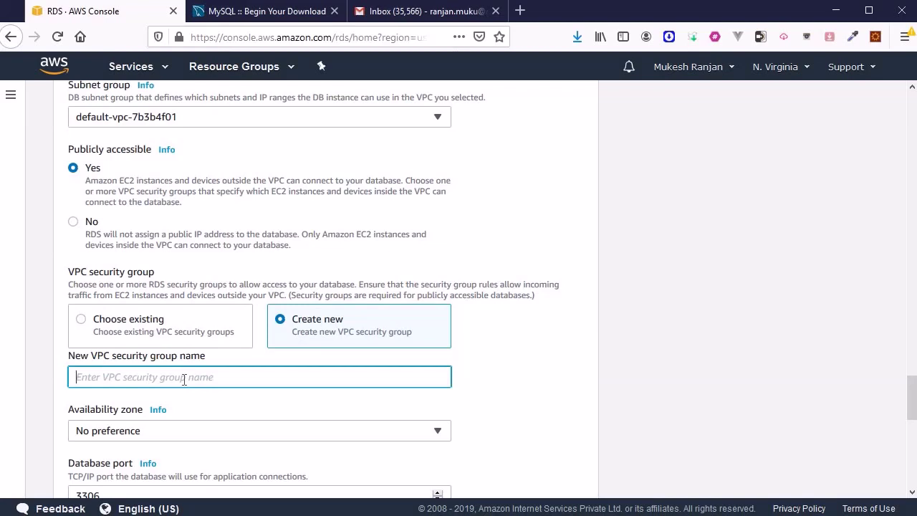
{"action": "type", "text": "rds"}
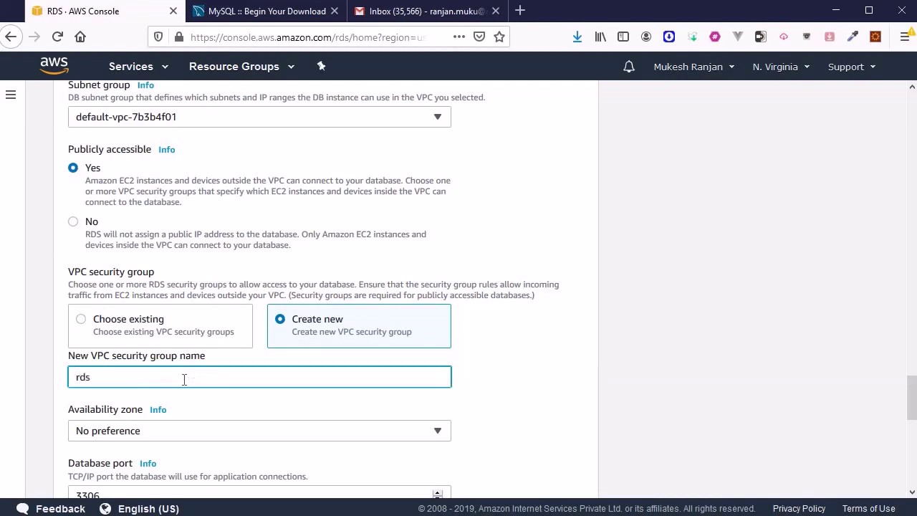
{"action": "type", "text": "_demo_sg"}
Select No preference as the availability zone.
{"action": "scroll", "coordinate": [184, 380], "scroll_direction": "down", "scroll_amount": 3}
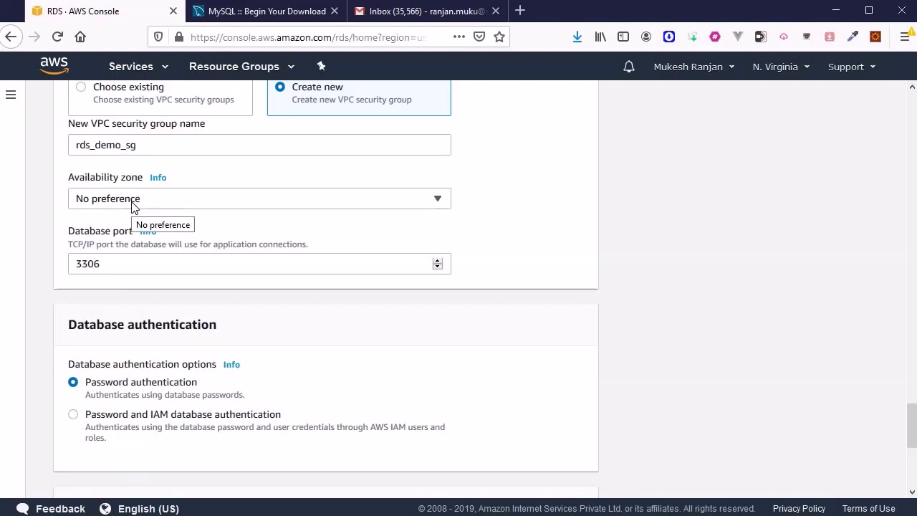
{"action": "left_click", "coordinate": [133, 207]}
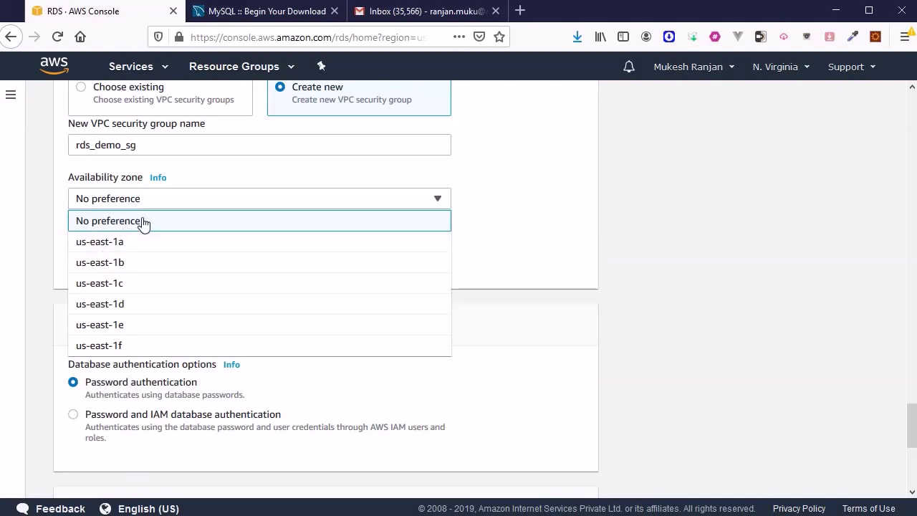
{"action": "left_click", "coordinate": [142, 223]}
Expand the additional configuration and set the initial database name to rds_demo_db.
{"action": "scroll", "coordinate": [83, 208], "scroll_direction": "down", "scroll_amount": 1}
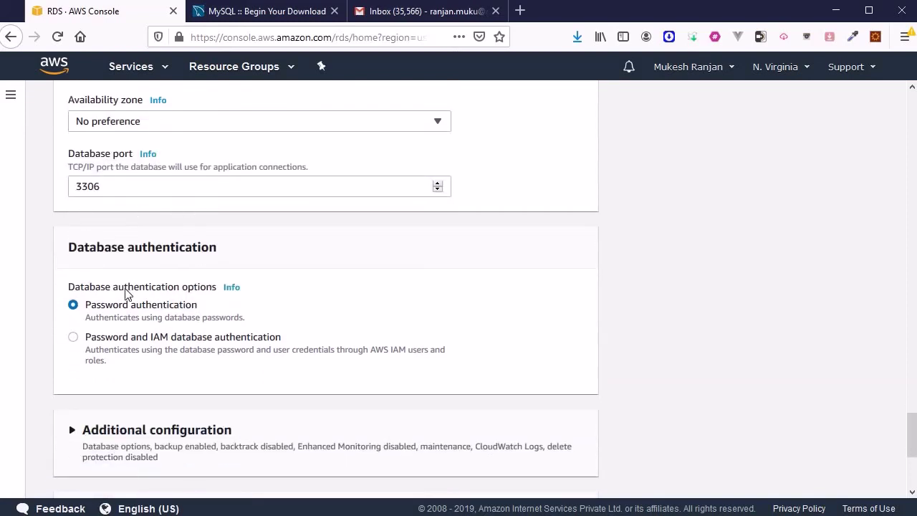
{"action": "scroll", "coordinate": [228, 225], "scroll_direction": "down", "scroll_amount": 2}
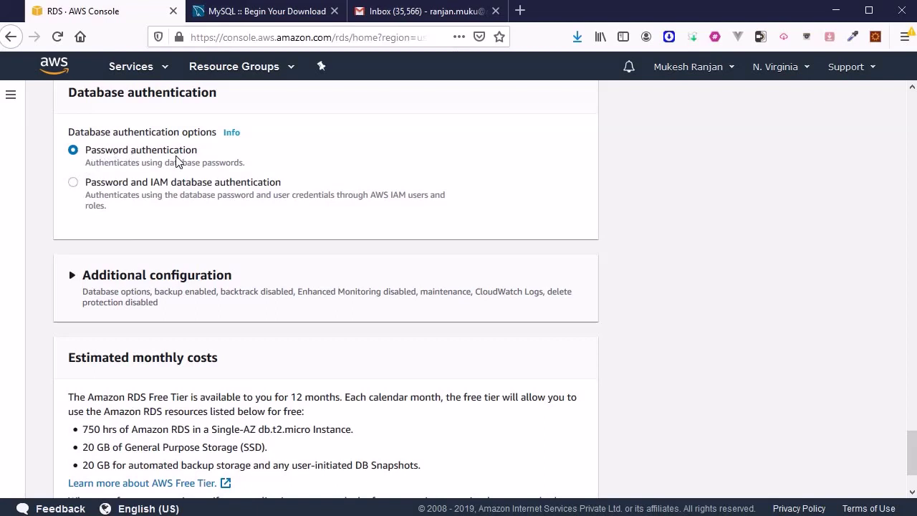
{"action": "scroll", "coordinate": [175, 159], "scroll_direction": "down", "scroll_amount": 1}
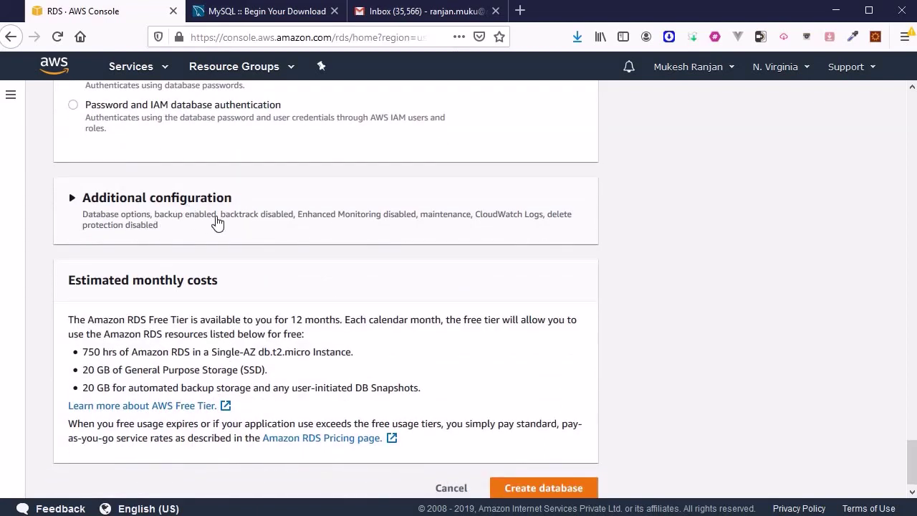
{"action": "left_click", "coordinate": [148, 198]}
{"action": "left_click", "coordinate": [197, 316]}
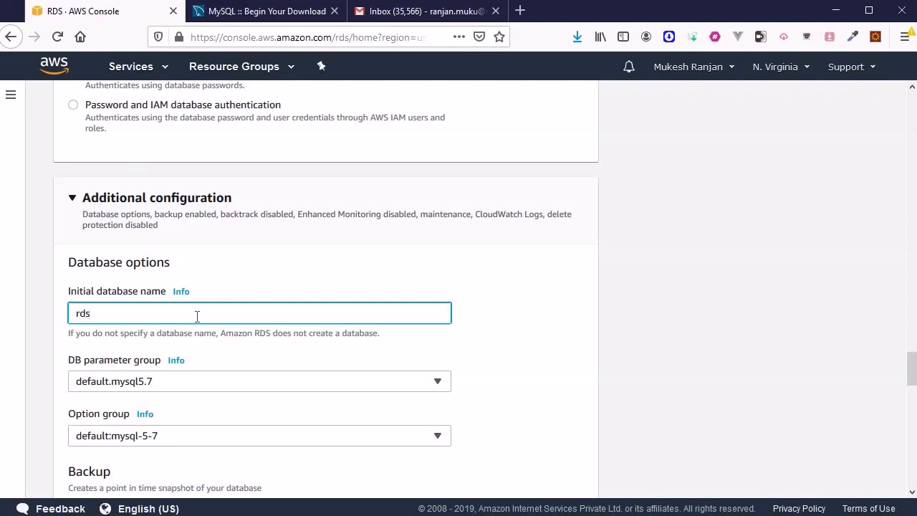
{"action": "type", "text": "rds_demo_db"}
Set the backup retention period for automatic backups to 1 day.
{"action": "scroll", "coordinate": [197, 315], "scroll_direction": "down", "scroll_amount": 5}
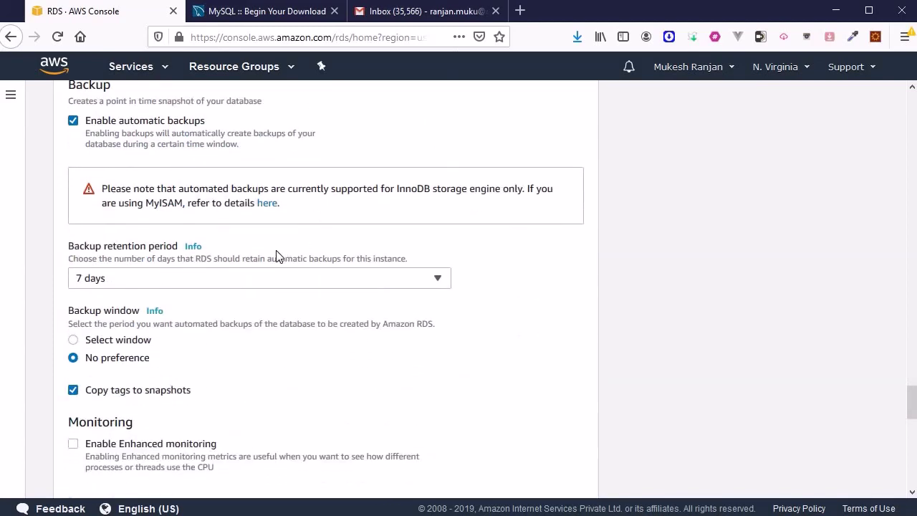
{"action": "left_click", "coordinate": [150, 278]}
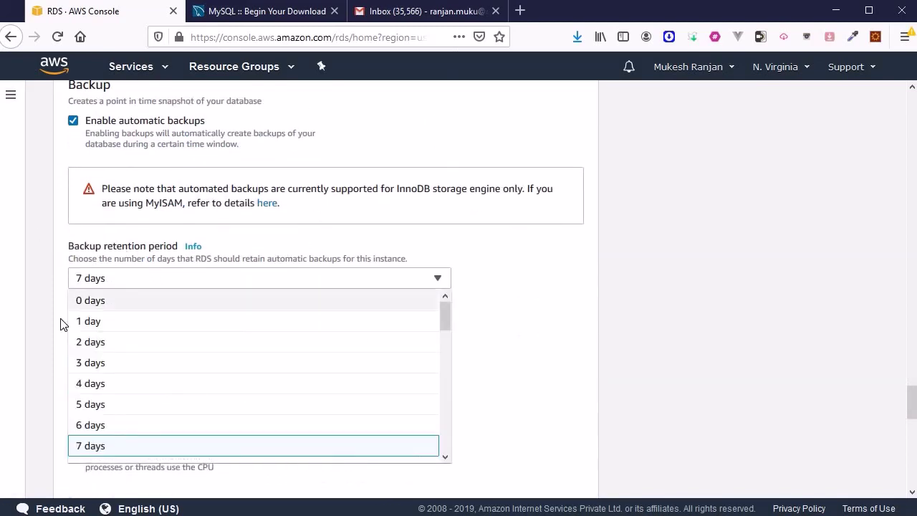
{"action": "left_click", "coordinate": [86, 323]}
{"action": "scroll", "coordinate": [404, 268], "scroll_direction": "down", "scroll_amount": 2}
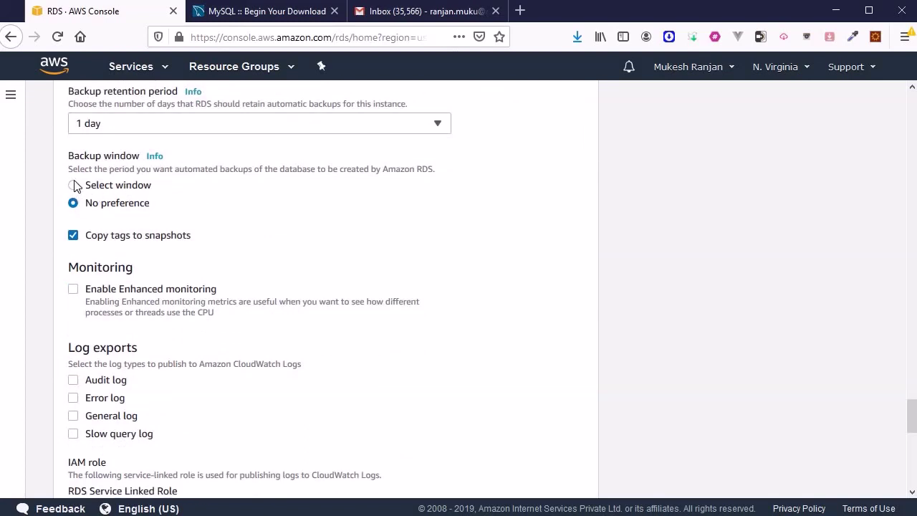
Try the Select window option for the backup window and the Enhanced monitoring option.
{"action": "left_click", "coordinate": [73, 186]}
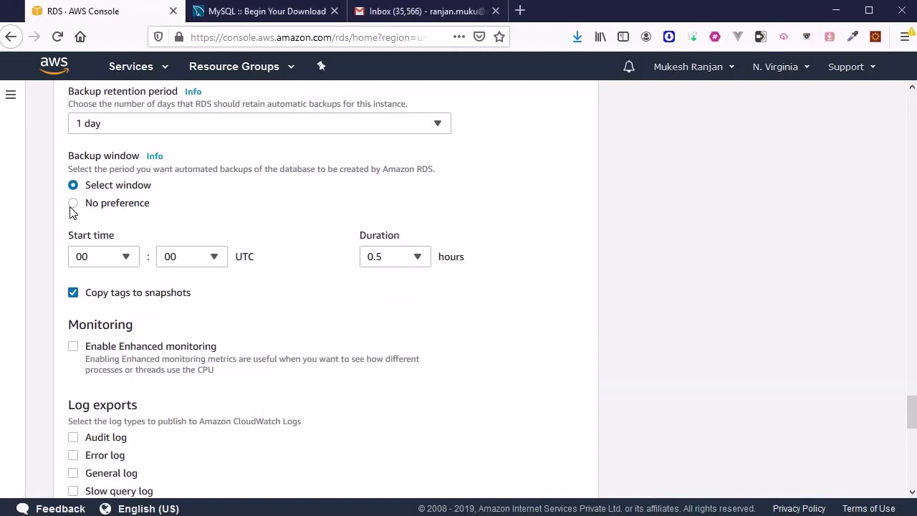
{"action": "scroll", "coordinate": [71, 207], "scroll_direction": "down", "scroll_amount": 3}
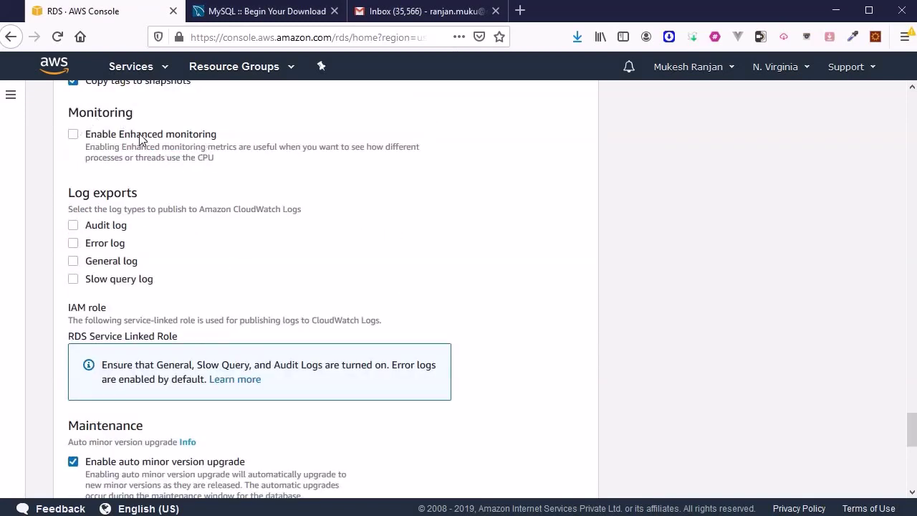
{"action": "left_click", "coordinate": [73, 135]}
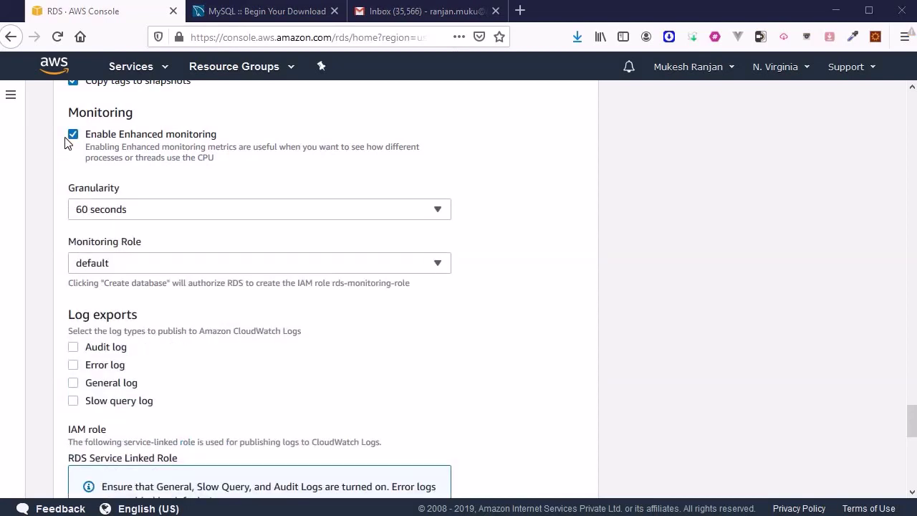
Try a selected maintenance window and deletion protection, then restore No preference and leave deletion protection off.
{"action": "scroll", "coordinate": [107, 149], "scroll_direction": "down", "scroll_amount": 5}
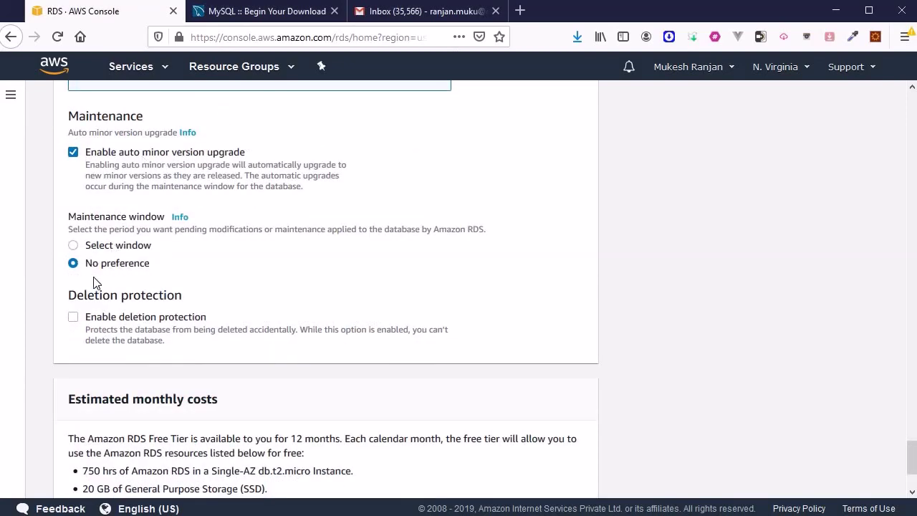
{"action": "left_click", "coordinate": [74, 247]}
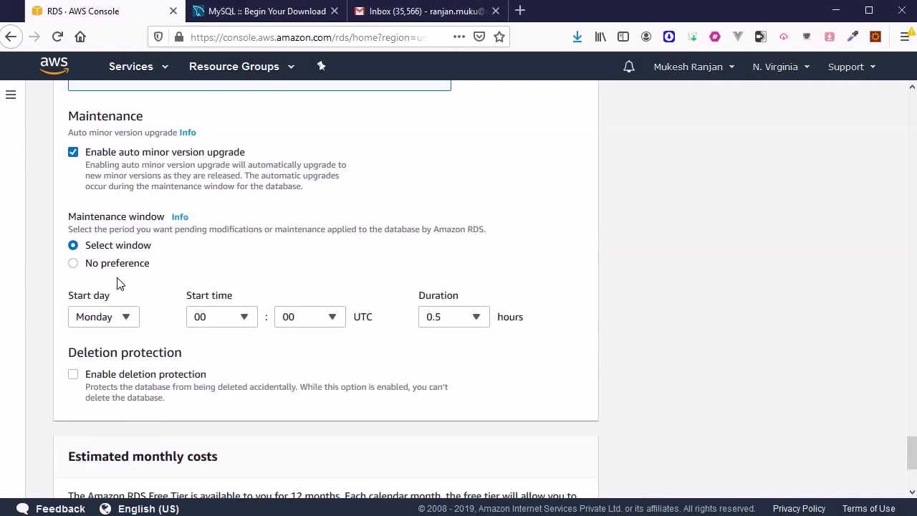
{"action": "left_click", "coordinate": [75, 264]}
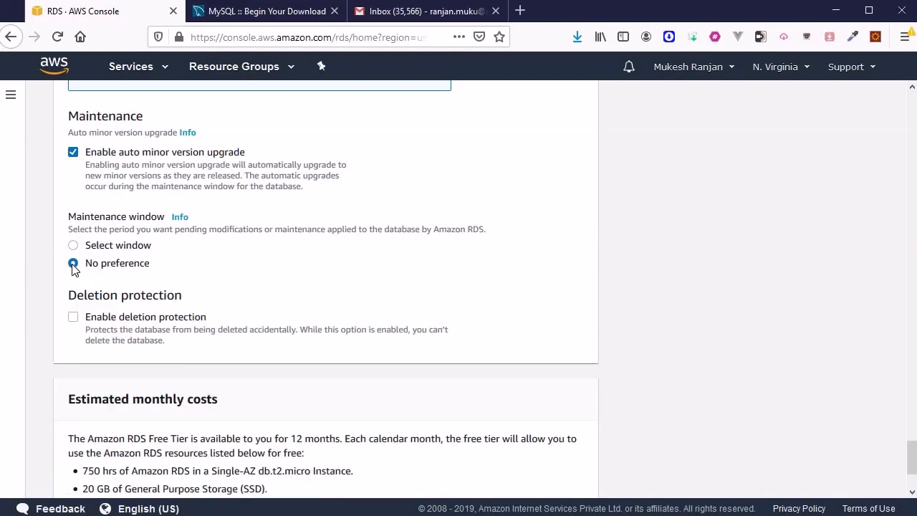
{"action": "scroll", "coordinate": [317, 291], "scroll_direction": "down", "scroll_amount": 3}
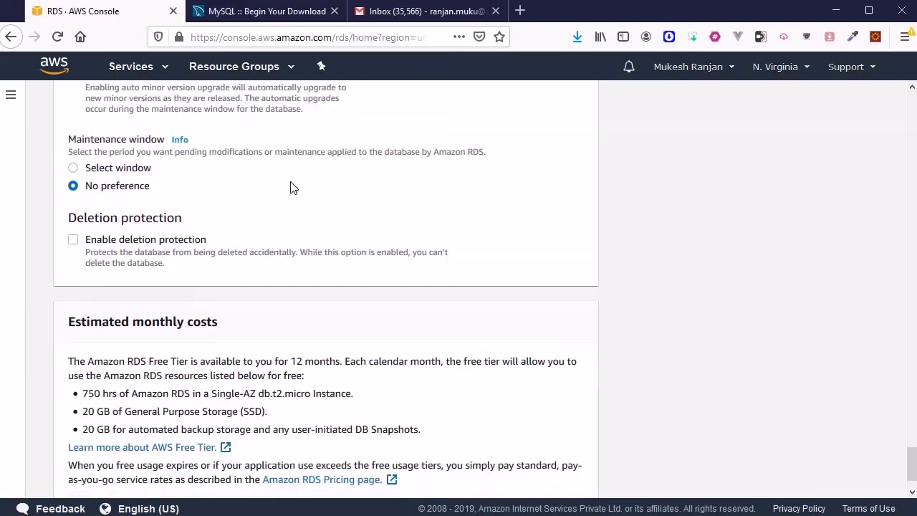
{"action": "scroll", "coordinate": [309, 200], "scroll_direction": "down", "scroll_amount": 2}
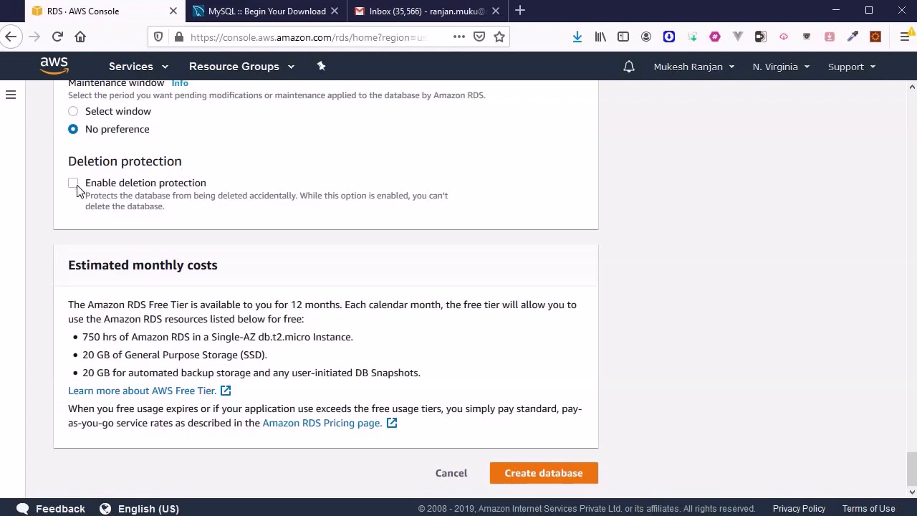
{"action": "left_click", "coordinate": [74, 186]}
{"action": "left_click", "coordinate": [74, 186]}
Review the database options, authentication and connectivity settings of the new instance.
{"action": "scroll", "coordinate": [426, 313], "scroll_direction": "up", "scroll_amount": 3}
{"action": "scroll", "coordinate": [426, 313], "scroll_direction": "down", "scroll_amount": 3}
{"action": "scroll", "coordinate": [348, 270], "scroll_direction": "up", "scroll_amount": 12}
{"action": "scroll", "coordinate": [348, 270], "scroll_direction": "up", "scroll_amount": 5}
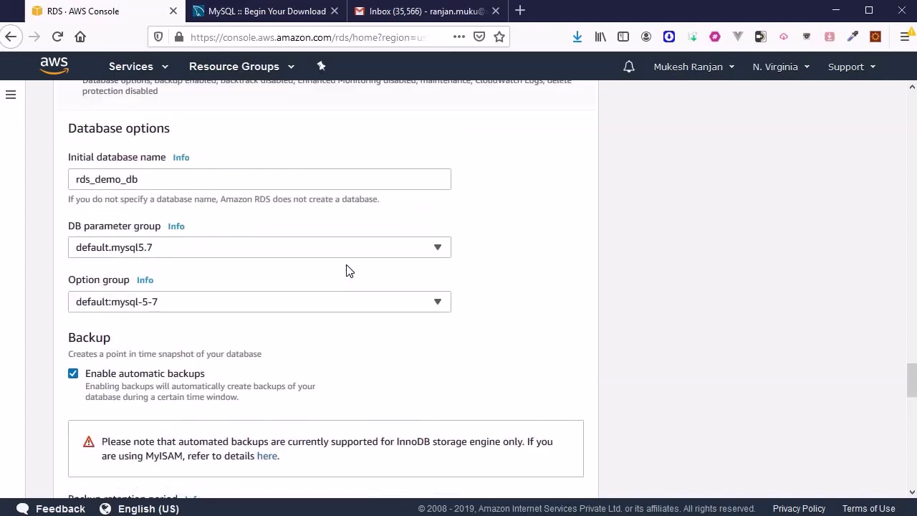
{"action": "scroll", "coordinate": [348, 270], "scroll_direction": "up", "scroll_amount": 3}
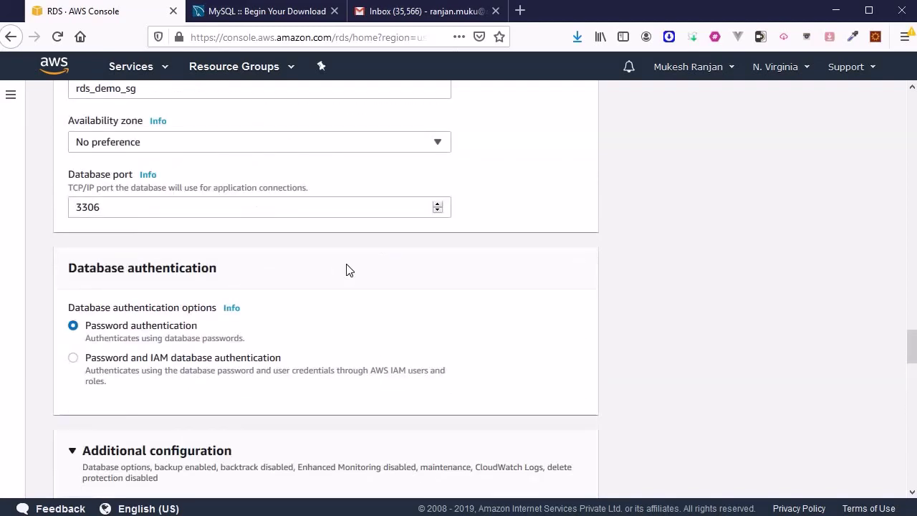
{"action": "scroll", "coordinate": [348, 271], "scroll_direction": "up", "scroll_amount": 3}
{"action": "scroll", "coordinate": [346, 264], "scroll_direction": "up", "scroll_amount": 2}
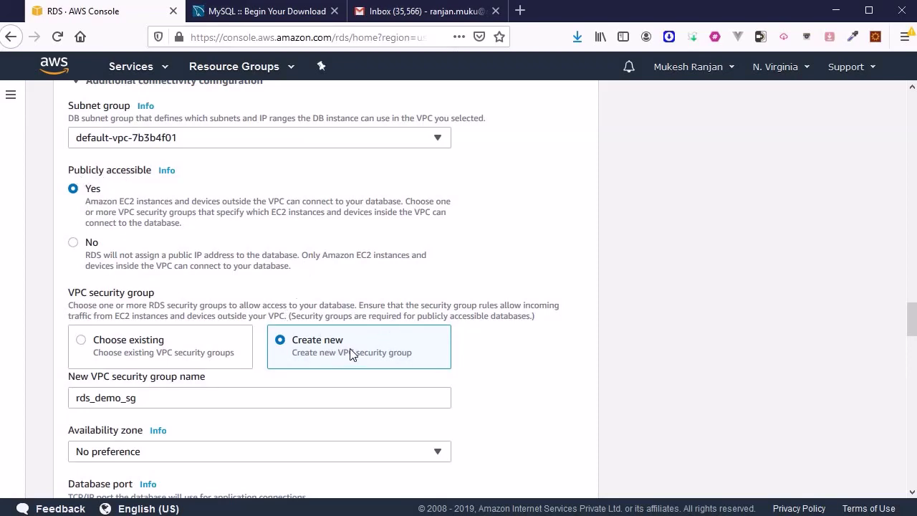
Shorten the master username to rdsdemoinstance by removing its hyphens.
{"action": "scroll", "coordinate": [362, 358], "scroll_direction": "down", "scroll_amount": 10}
{"action": "scroll", "coordinate": [446, 364], "scroll_direction": "down", "scroll_amount": 10}
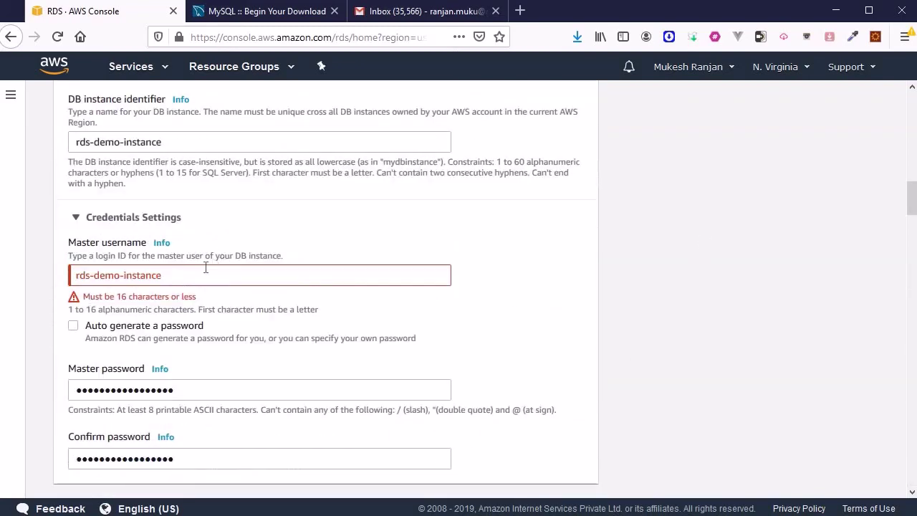
{"action": "left_click", "coordinate": [99, 277]}
{"action": "key", "text": "BackSpace"}
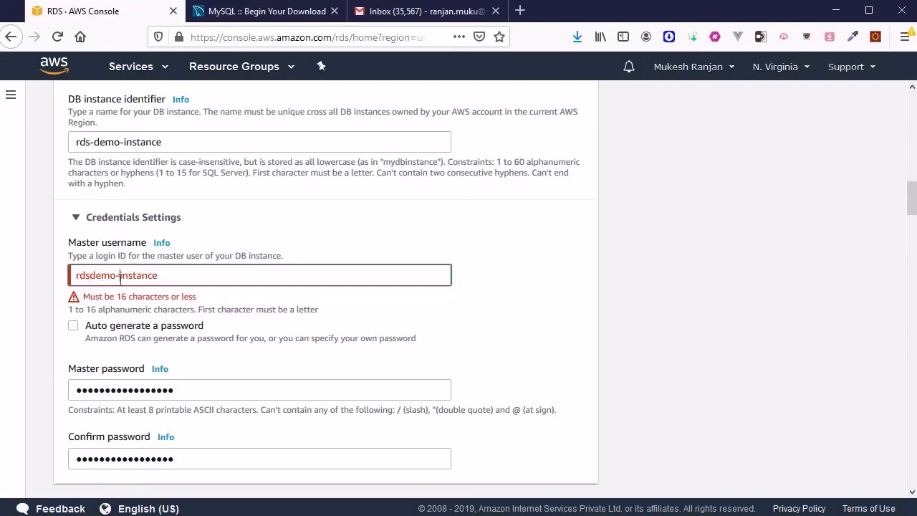
{"action": "left_click", "coordinate": [121, 276]}
{"action": "key", "text": "BackSpace"}
Replace the master password and its confirmation with a new matching password.
{"action": "double_click", "coordinate": [102, 280]}
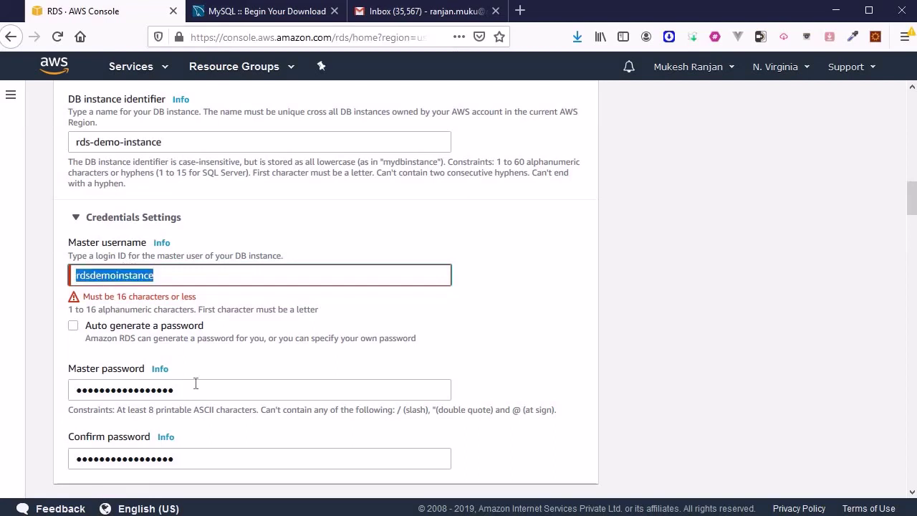
{"action": "double_click", "coordinate": [133, 379]}
{"action": "key", "text": "BackSpace"}
{"action": "key", "text": "ctrl+v"}
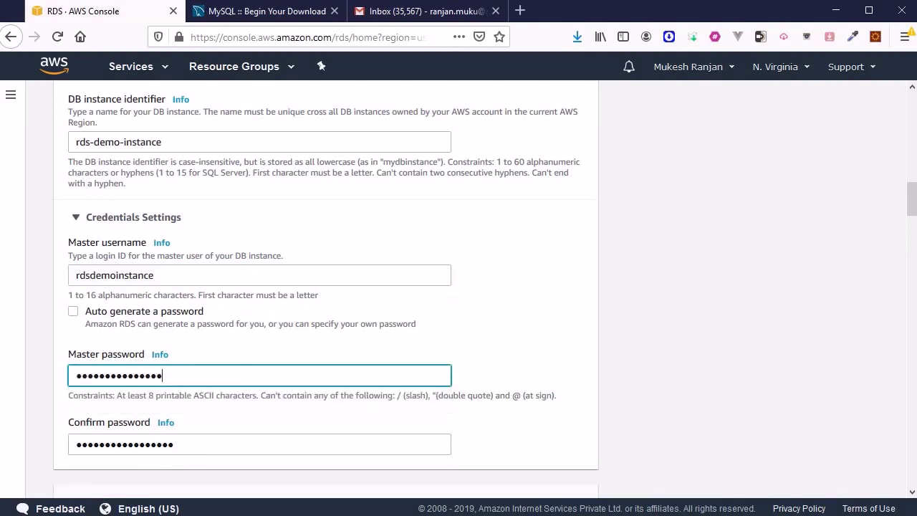
{"action": "double_click", "coordinate": [191, 446]}
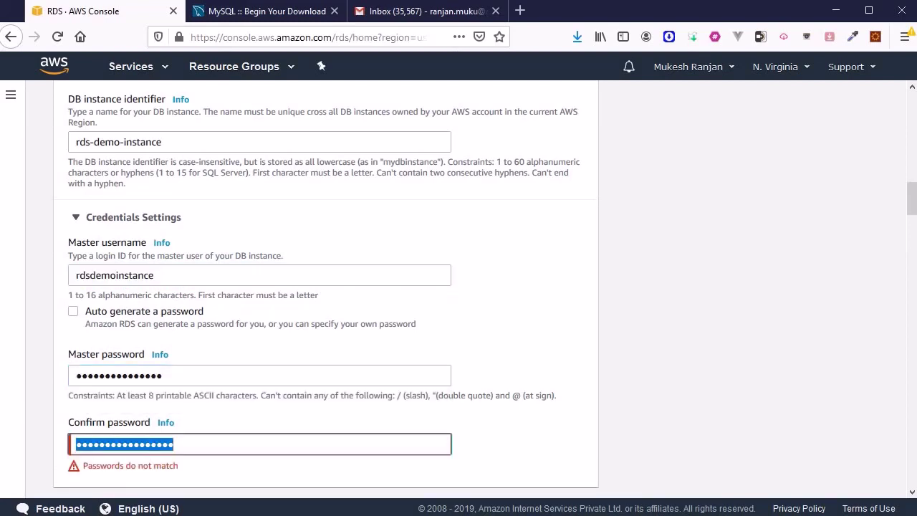
{"action": "key", "text": "BackSpace"}
{"action": "key", "text": "ctrl+v"}
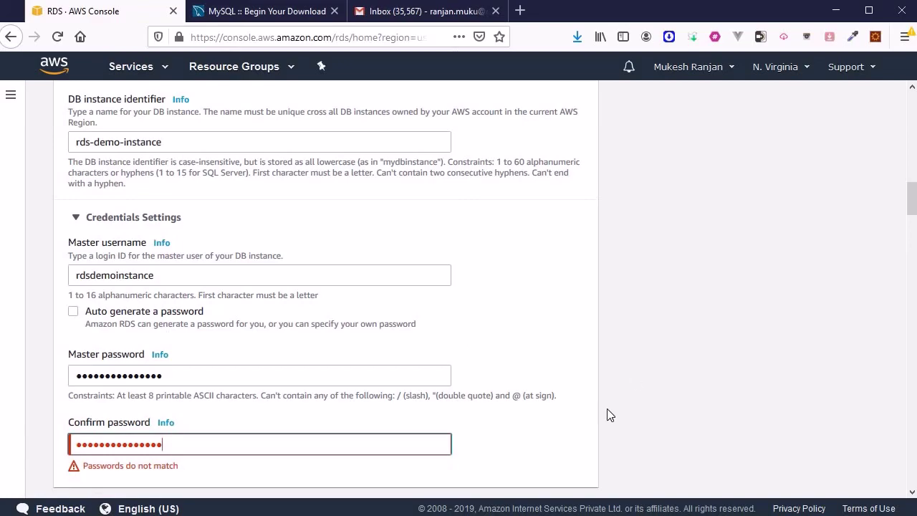
Create the database with the configured settings and check the instance's status in the databases list.
{"action": "scroll", "coordinate": [638, 334], "scroll_direction": "down", "scroll_amount": 15}
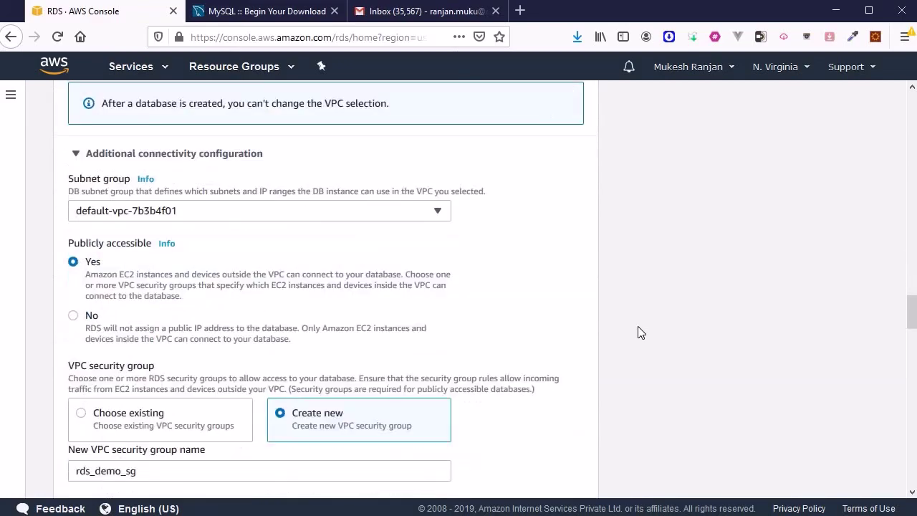
{"action": "scroll", "coordinate": [638, 334], "scroll_direction": "down", "scroll_amount": 15}
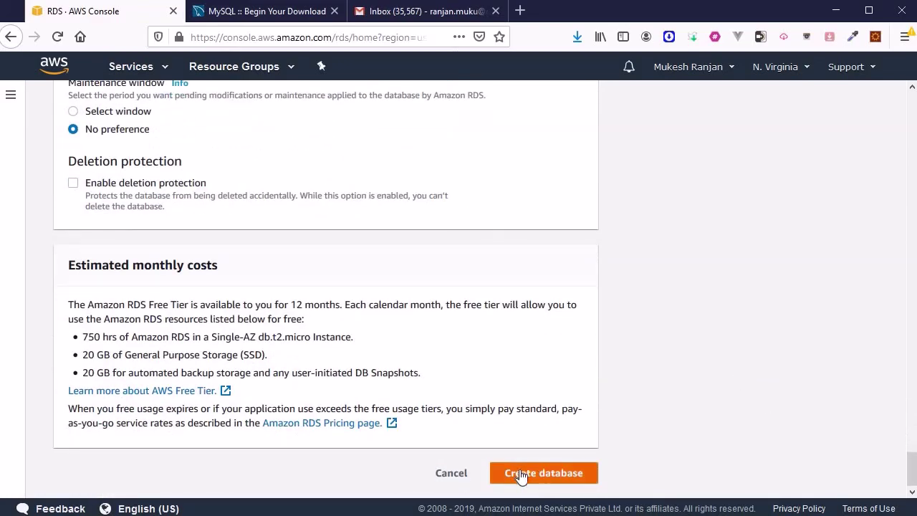
{"action": "left_click", "coordinate": [521, 475]}
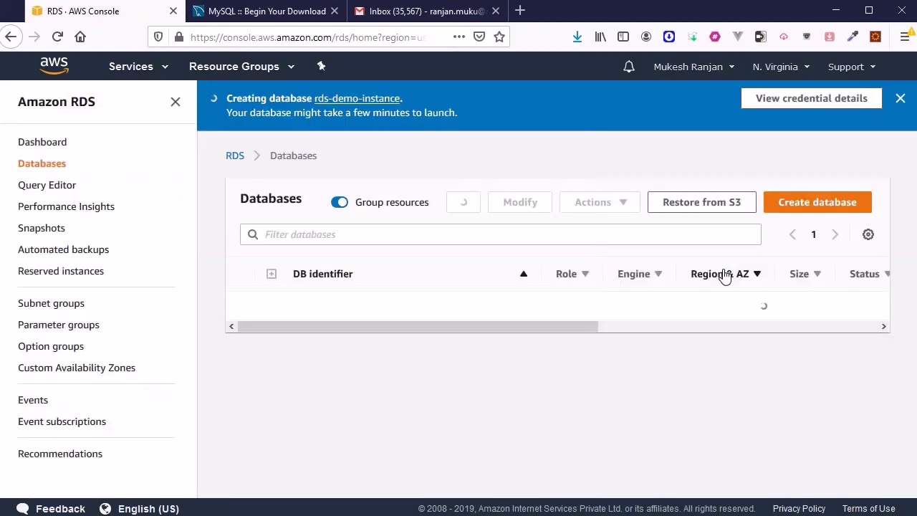
{"action": "left_click_drag", "start_coordinate": [537, 328], "coordinate": [717, 306]}
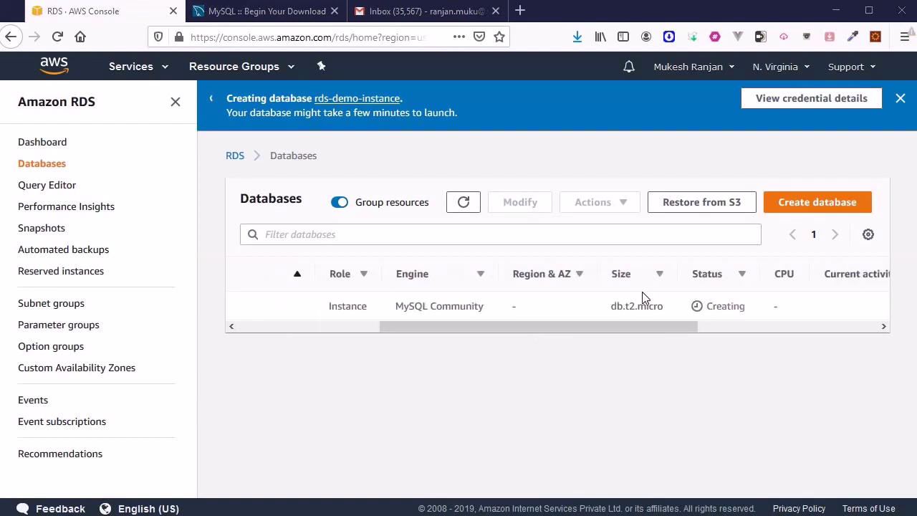
{"action": "left_click_drag", "start_coordinate": [678, 326], "coordinate": [687, 325]}
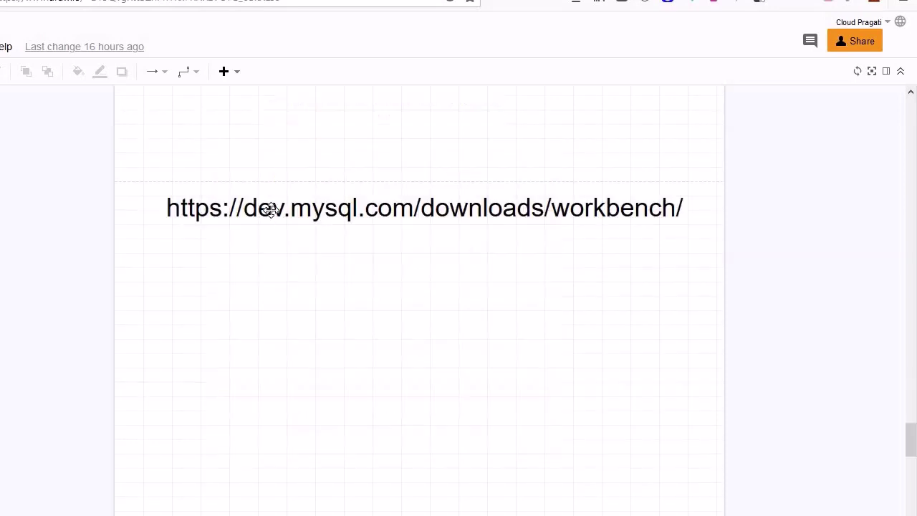
{"action": "left_click", "coordinate": [269, 208]}
{"action": "double_click", "coordinate": [271, 210]}
{"action": "key", "text": "ctrl+c"}
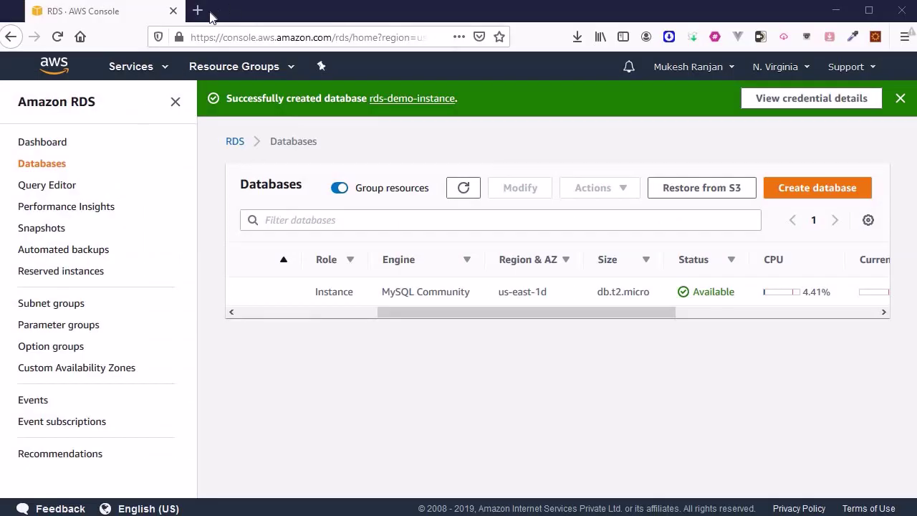
{"action": "left_click", "coordinate": [202, 13]}
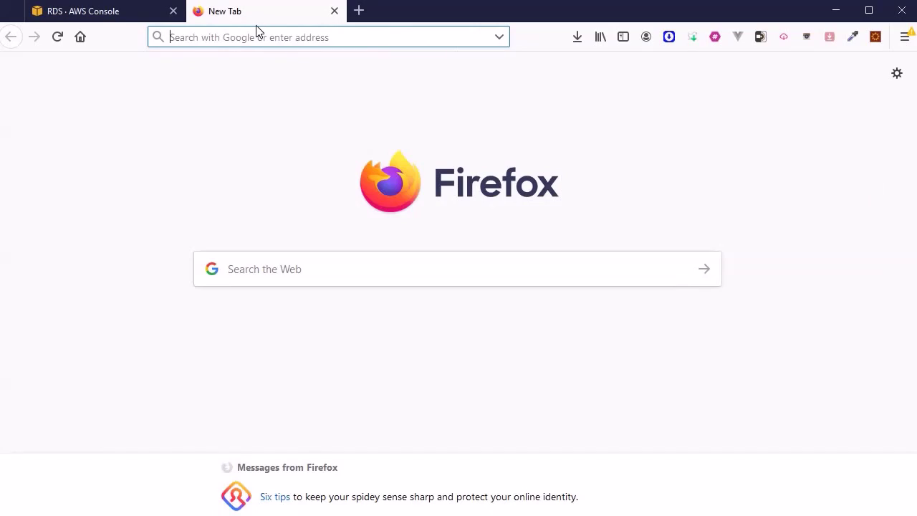
{"action": "key", "text": "ctrl+v"}
{"action": "key", "text": "Return"}
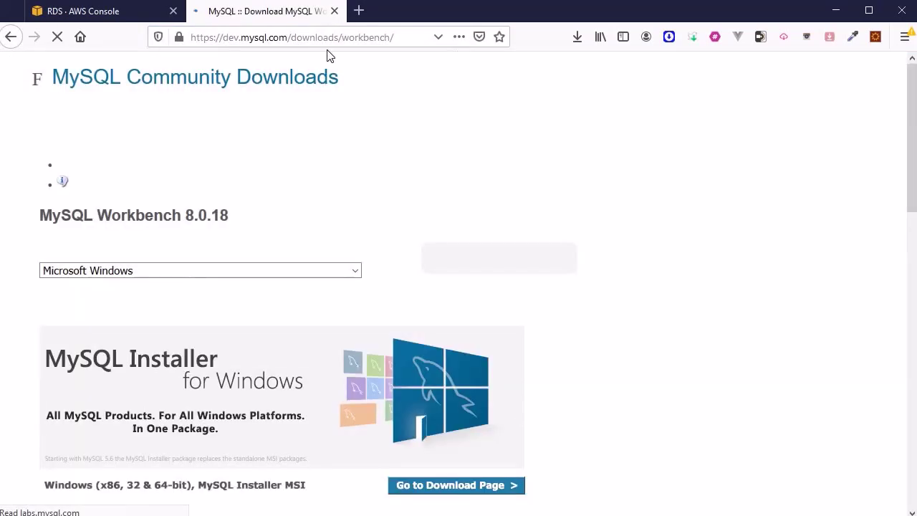
Download the Windows (x86, 64-bit) MSI installer of MySQL Workbench 8.0.18 without logging in, and save the file.
{"action": "scroll", "coordinate": [406, 169], "scroll_direction": "down", "scroll_amount": 5}
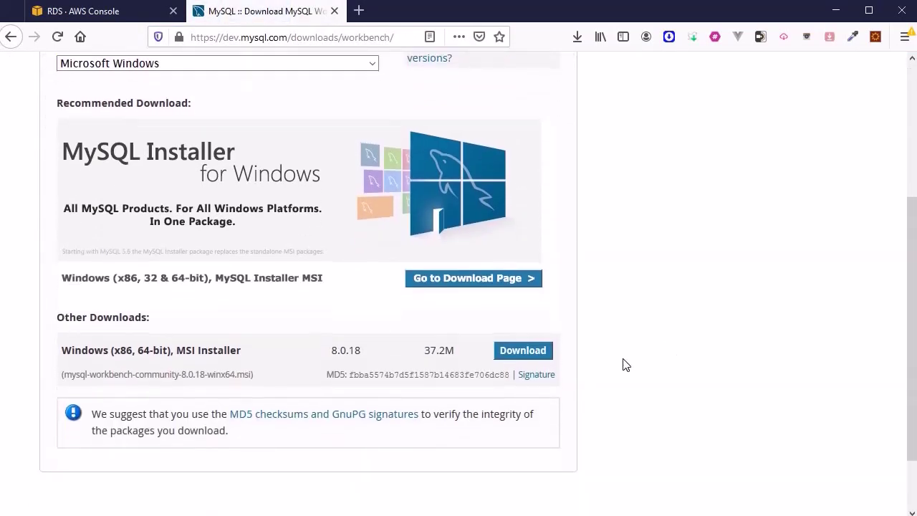
{"action": "left_click", "coordinate": [531, 361]}
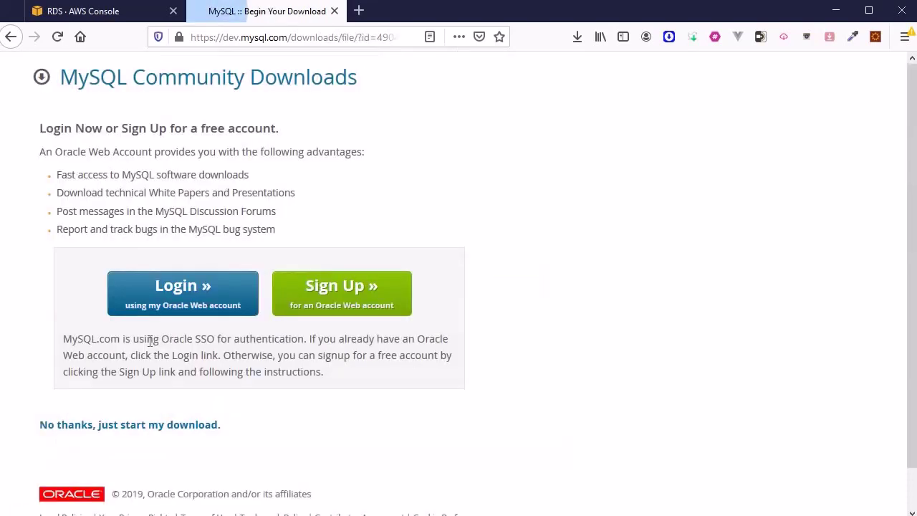
{"action": "scroll", "coordinate": [149, 341], "scroll_direction": "down", "scroll_amount": 1}
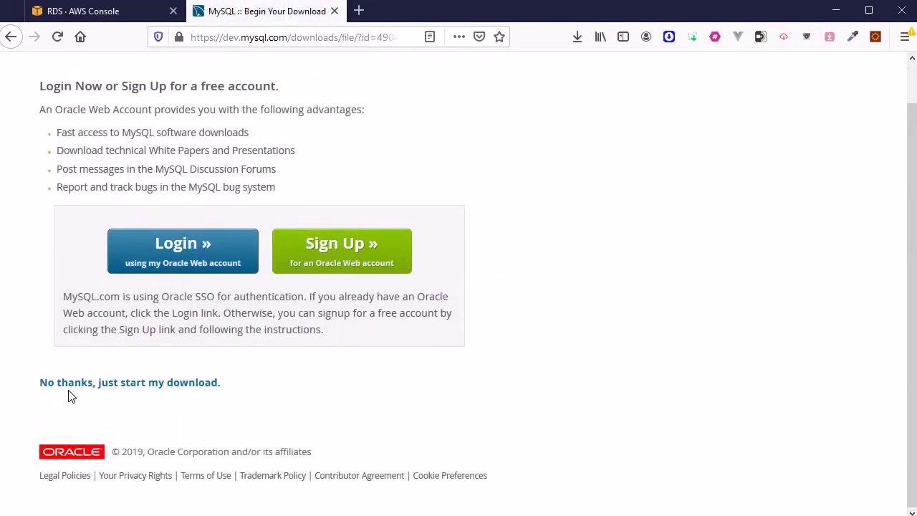
{"action": "left_click", "coordinate": [155, 387]}
{"action": "left_click", "coordinate": [480, 349]}
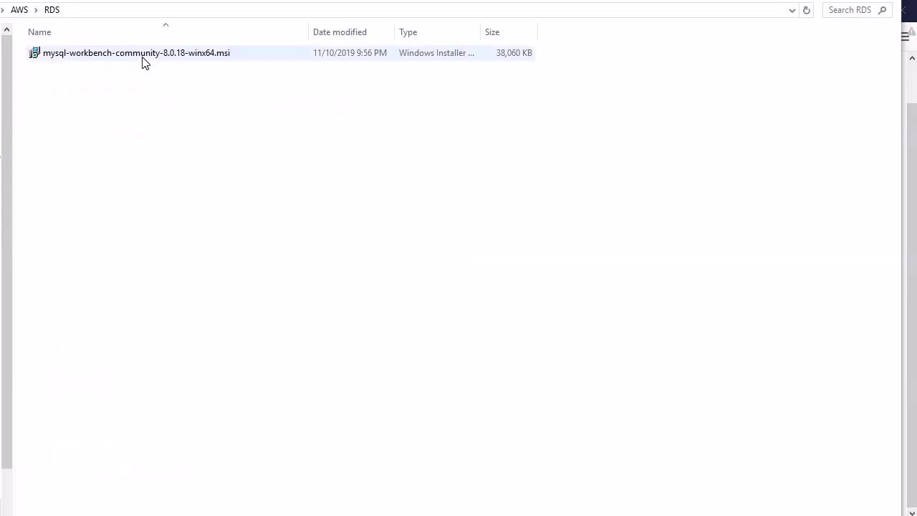
Run the mysql-workbench-community-8.0.18-winx64.msi installer with the Modify option and default features, and finish the setup wizard.
{"action": "left_click", "coordinate": [155, 54]}
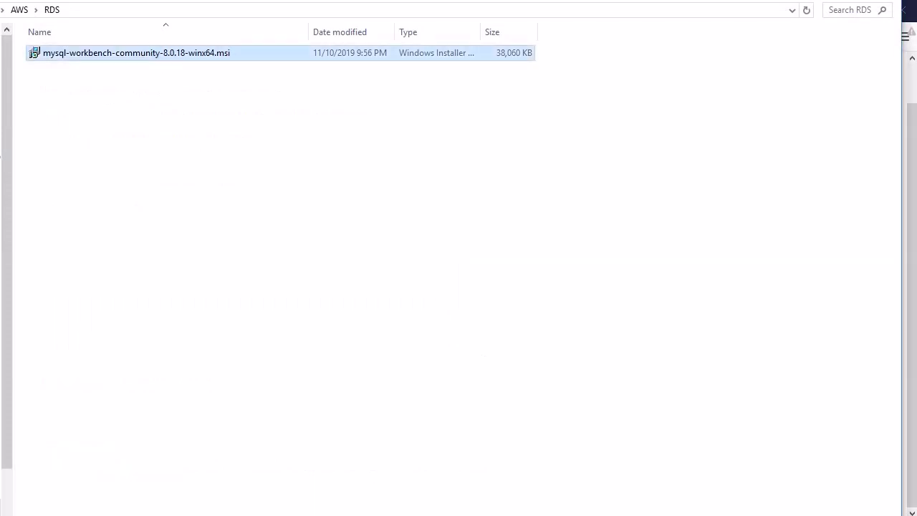
{"action": "right_click", "coordinate": [155, 53]}
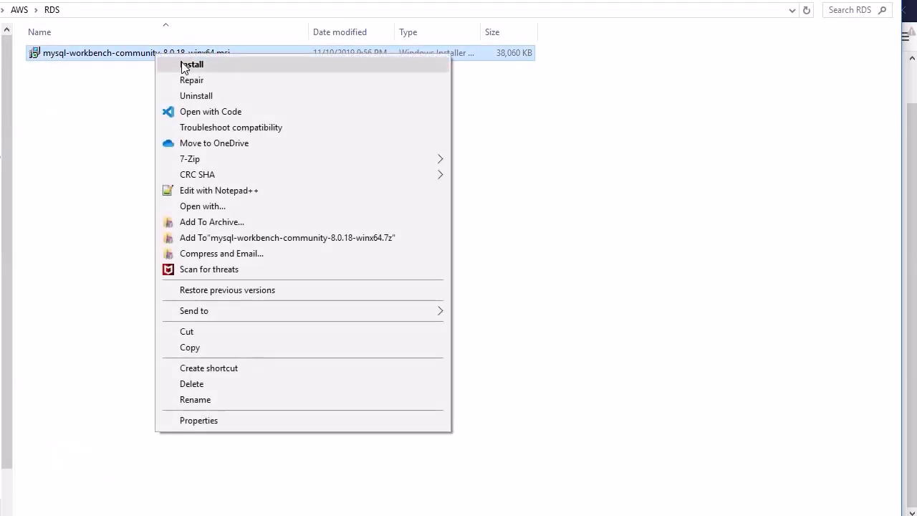
{"action": "left_click", "coordinate": [184, 66]}
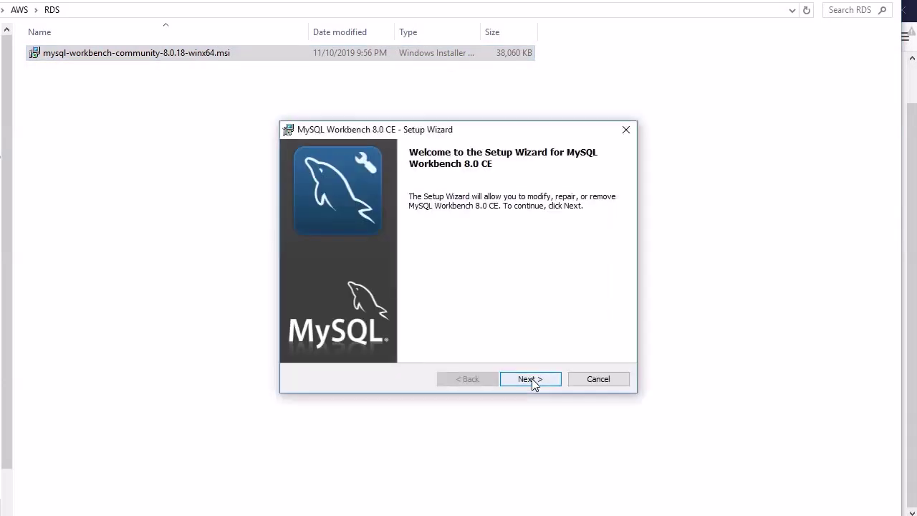
{"action": "left_click", "coordinate": [532, 380]}
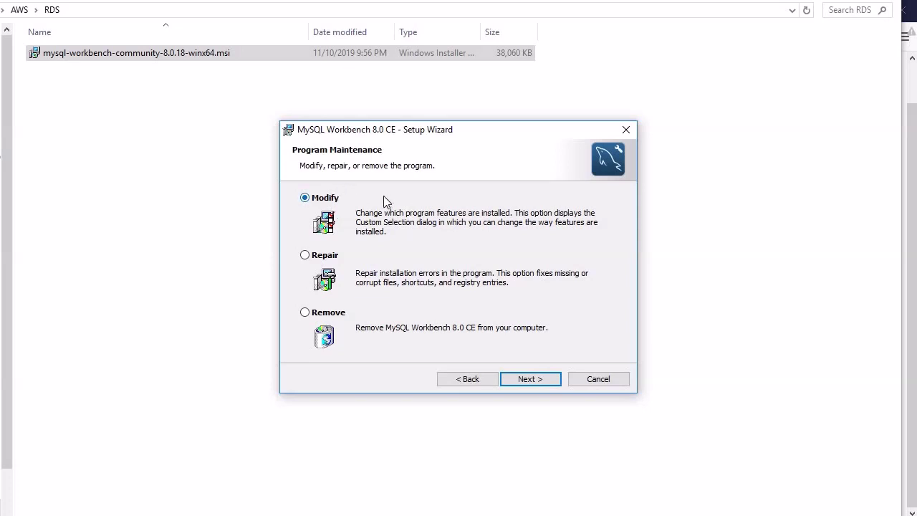
{"action": "left_click", "coordinate": [536, 379]}
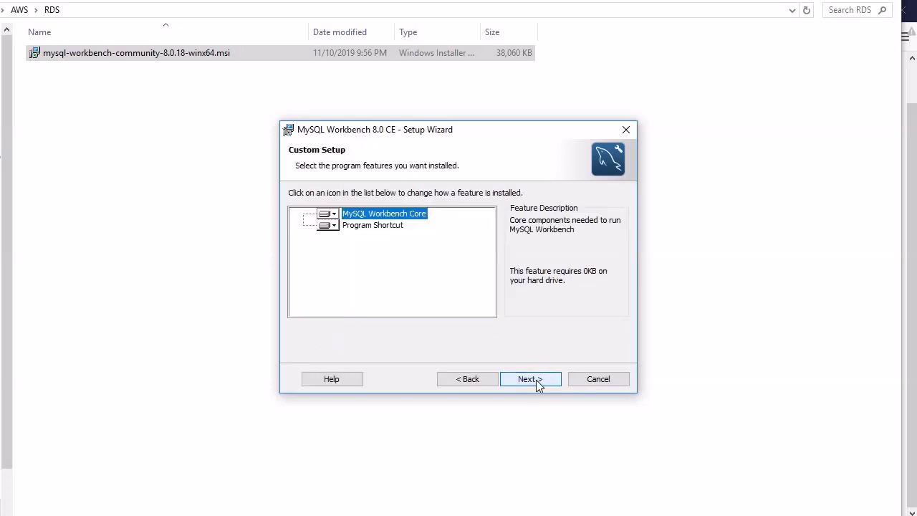
{"action": "left_click", "coordinate": [535, 379]}
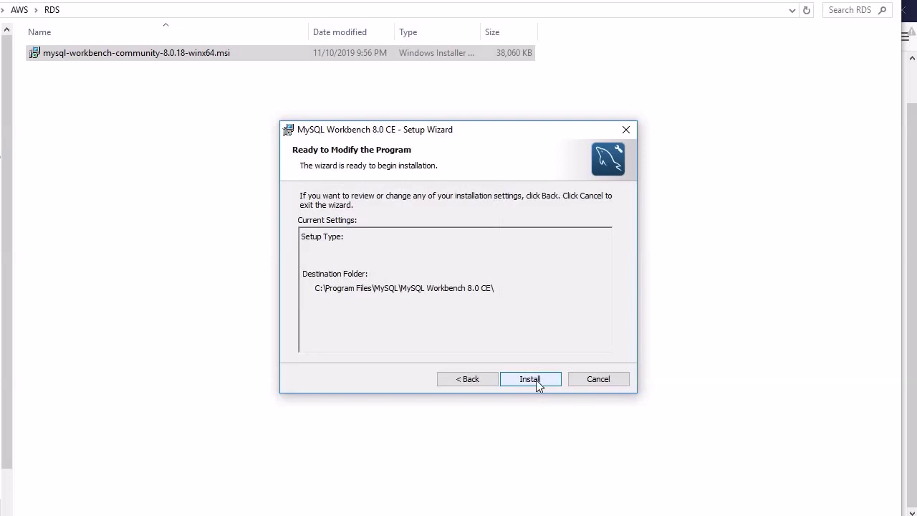
{"action": "left_click", "coordinate": [537, 382]}
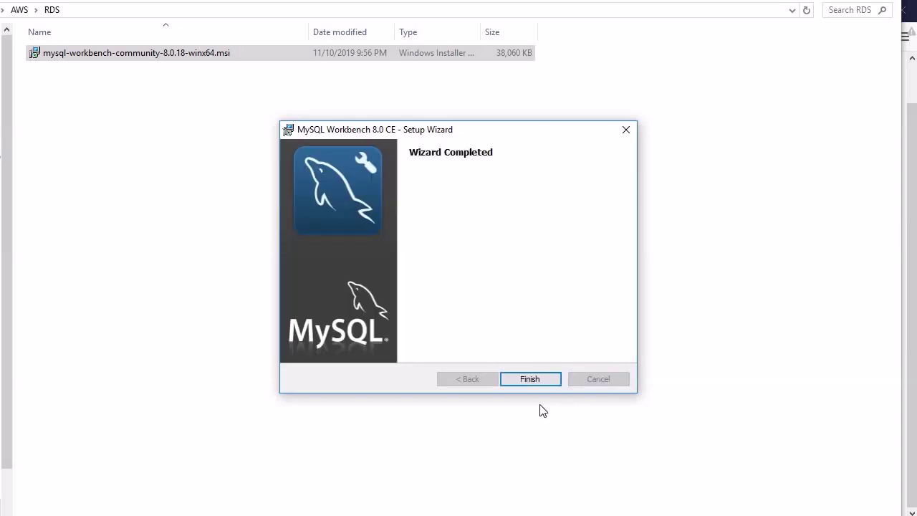
{"action": "left_click", "coordinate": [538, 383]}
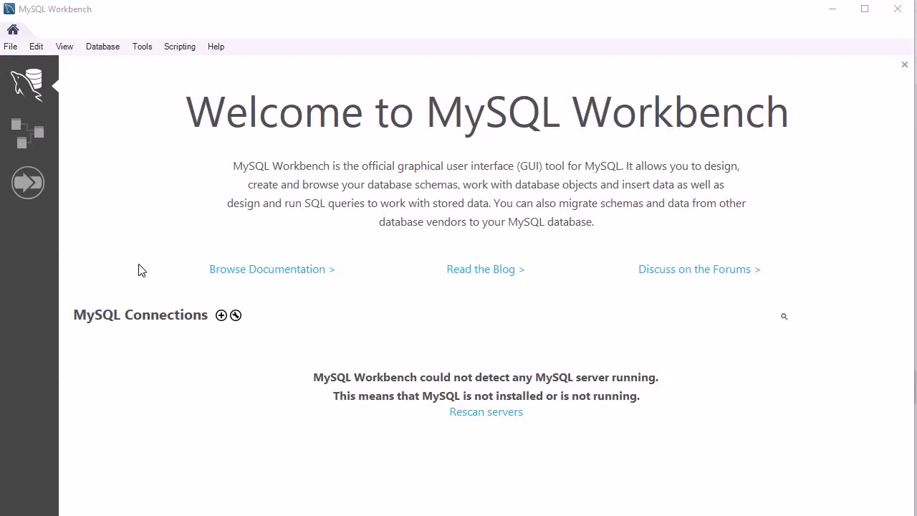
Start a new connection in MySQL Workbench and name it rds_demo_connection.
{"action": "left_click", "coordinate": [221, 316]}
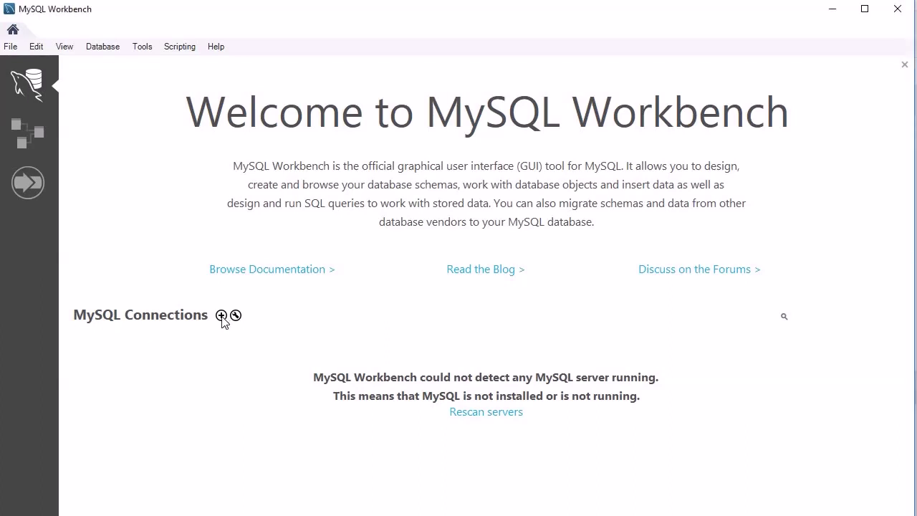
{"action": "left_click", "coordinate": [296, 117]}
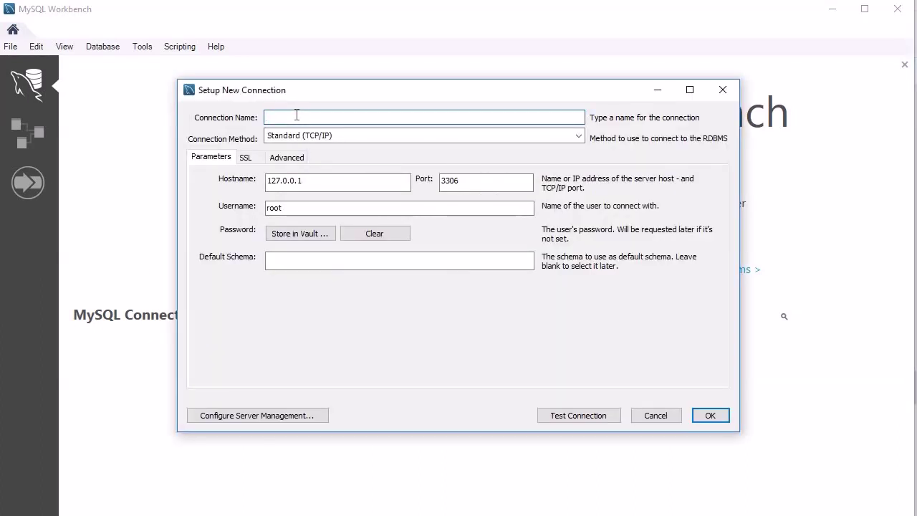
{"action": "type", "text": "rds_demo_connection"}
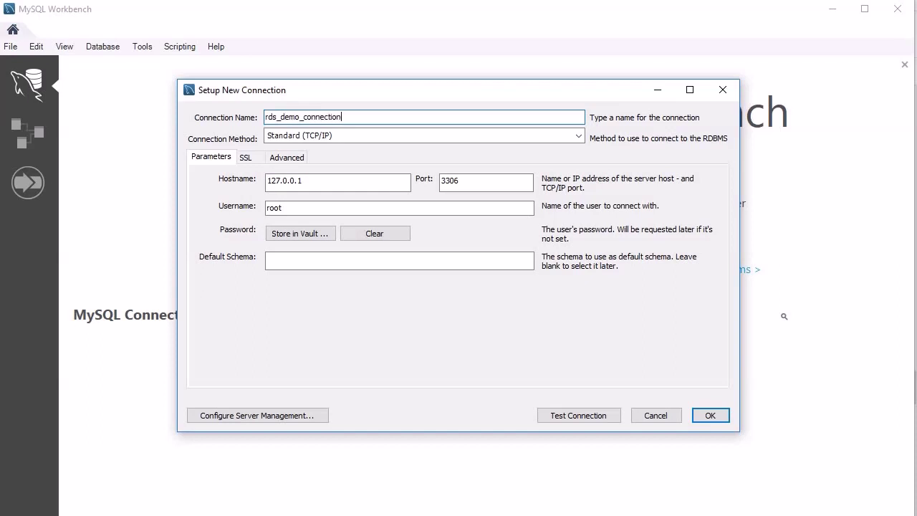
{"action": "key", "text": "Tab"}
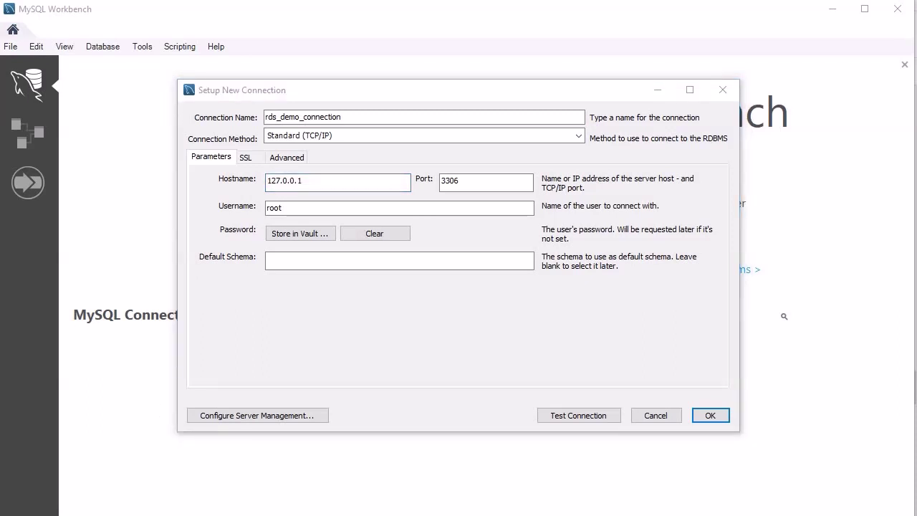
Copy the rds-demo-instance endpoint from the credential details in the RDS console and set it as the new connection's hostname.
{"action": "key", "text": "alt+Tab"}
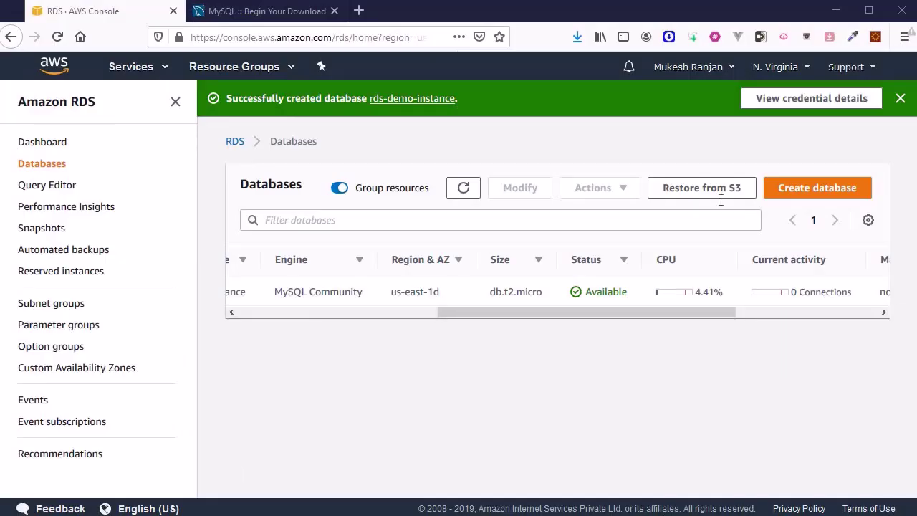
{"action": "left_click", "coordinate": [818, 100]}
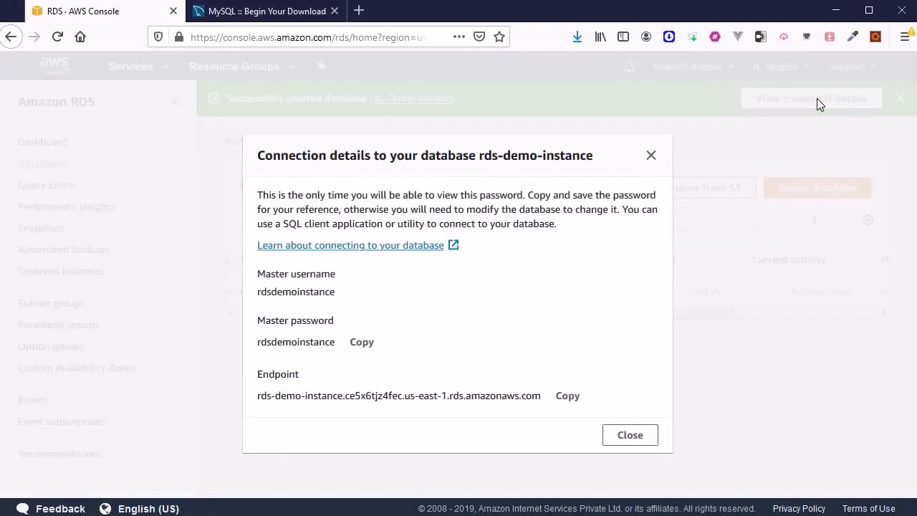
{"action": "left_click_drag", "start_coordinate": [260, 397], "coordinate": [295, 397]}
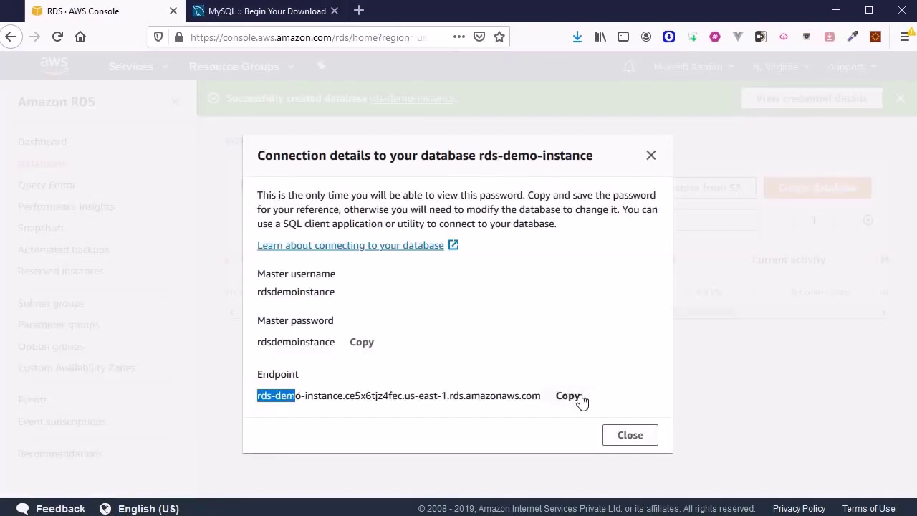
{"action": "left_click", "coordinate": [580, 398]}
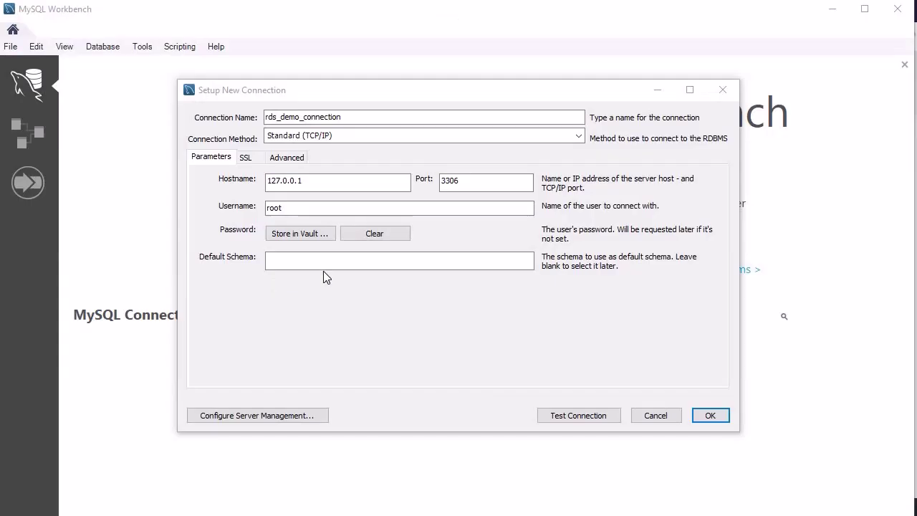
{"action": "double_click", "coordinate": [322, 182]}
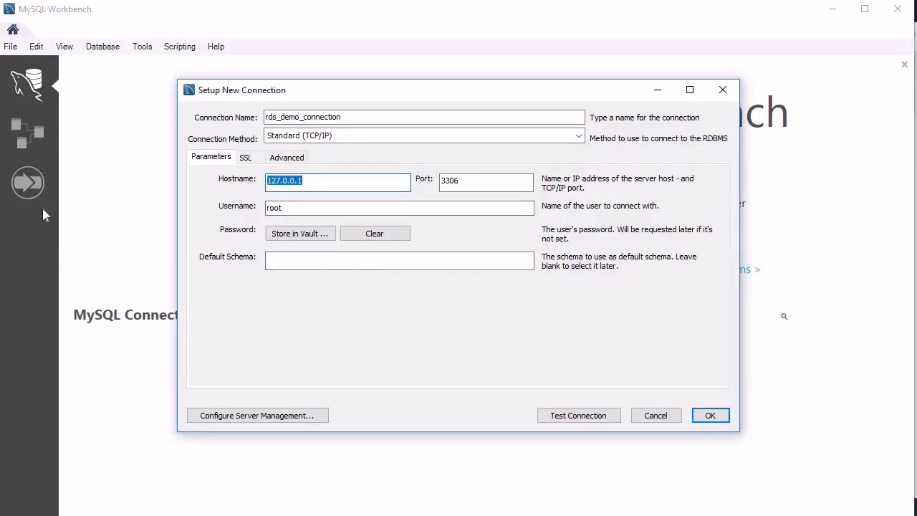
{"action": "key", "text": "ctrl+v"}
{"action": "key", "text": "Tab"}
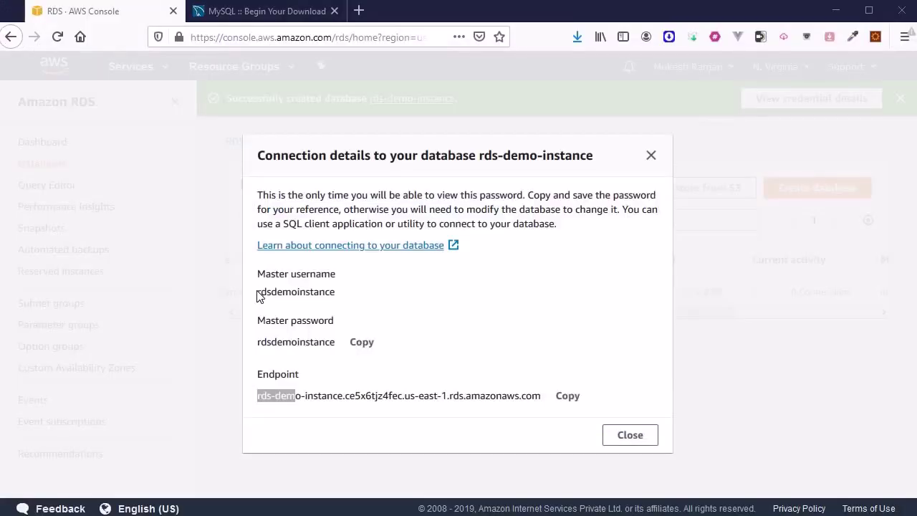
Copy the master username from the RDS connection details and set it as the Workbench connection's username.
{"action": "left_click_drag", "start_coordinate": [259, 292], "coordinate": [336, 296]}
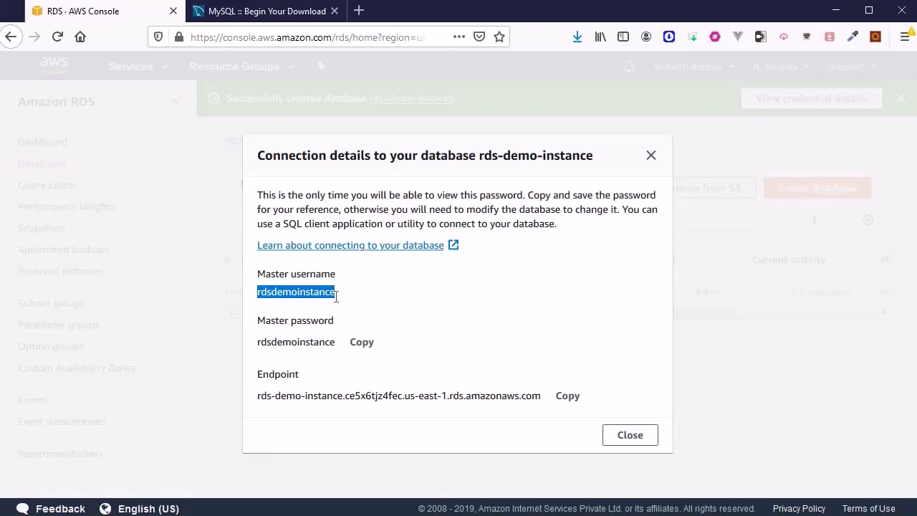
{"action": "left_click", "coordinate": [251, 515]}
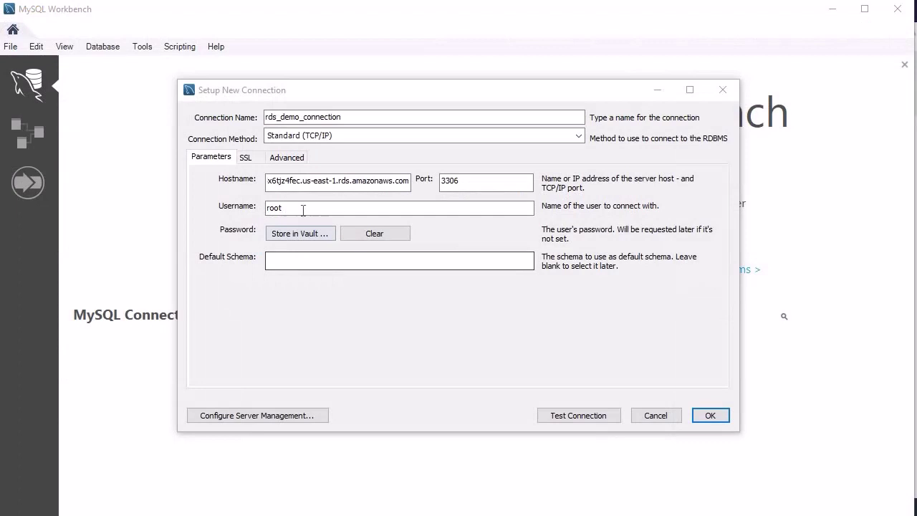
{"action": "double_click", "coordinate": [303, 208]}
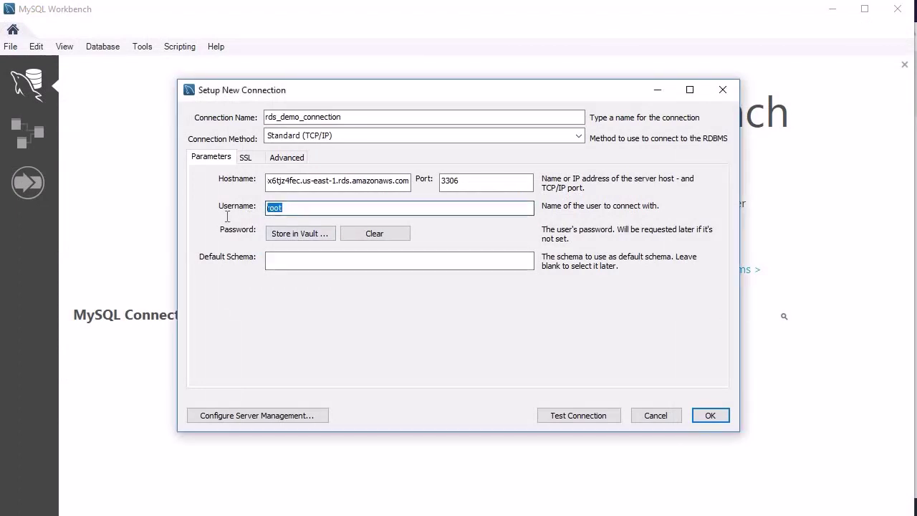
{"action": "key", "text": "ctrl+v"}
Store the database master password in the vault for the connection.
{"action": "left_click", "coordinate": [307, 231]}
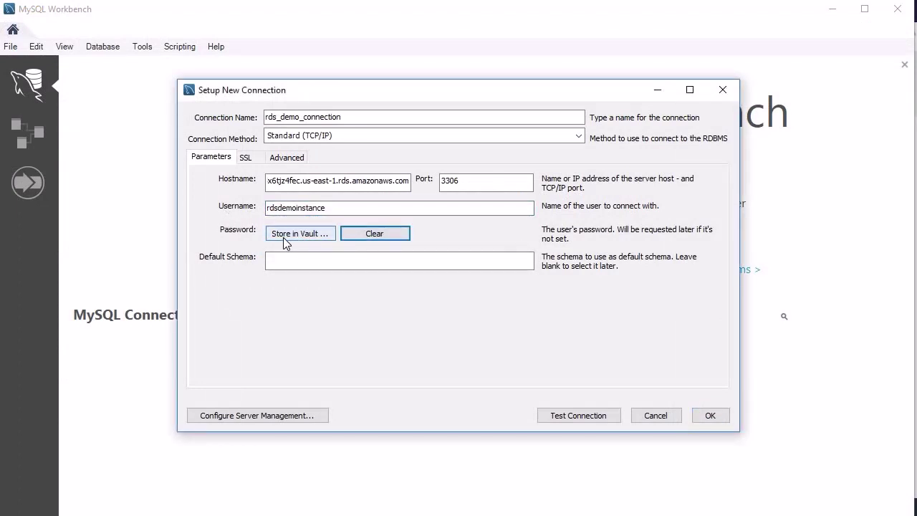
{"action": "left_click", "coordinate": [287, 237]}
{"action": "key", "text": "ctrl+v"}
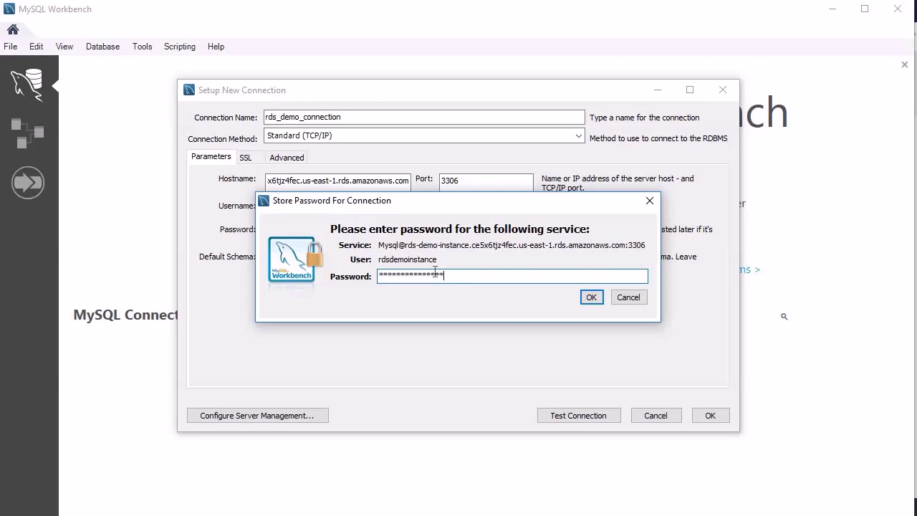
{"action": "left_click", "coordinate": [590, 297]}
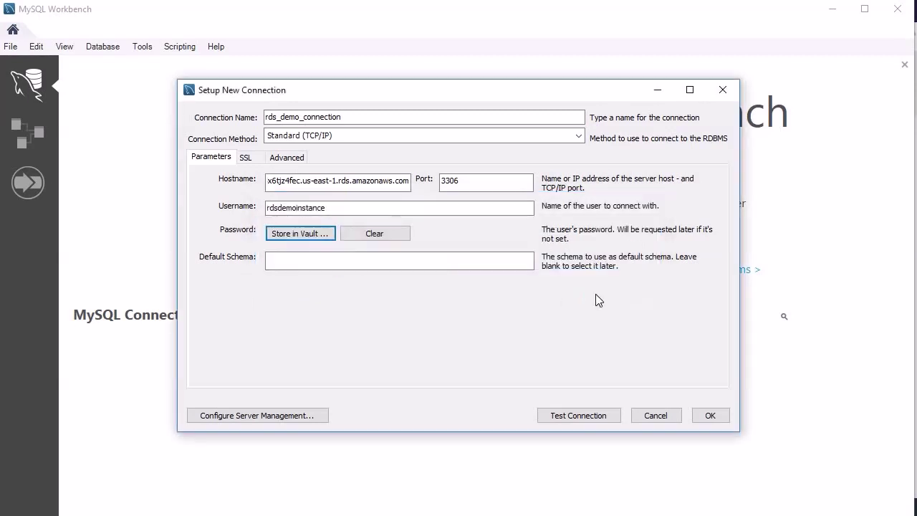
Test the connection to the RDS instance and save rds_demo_connection.
{"action": "left_click", "coordinate": [581, 418]}
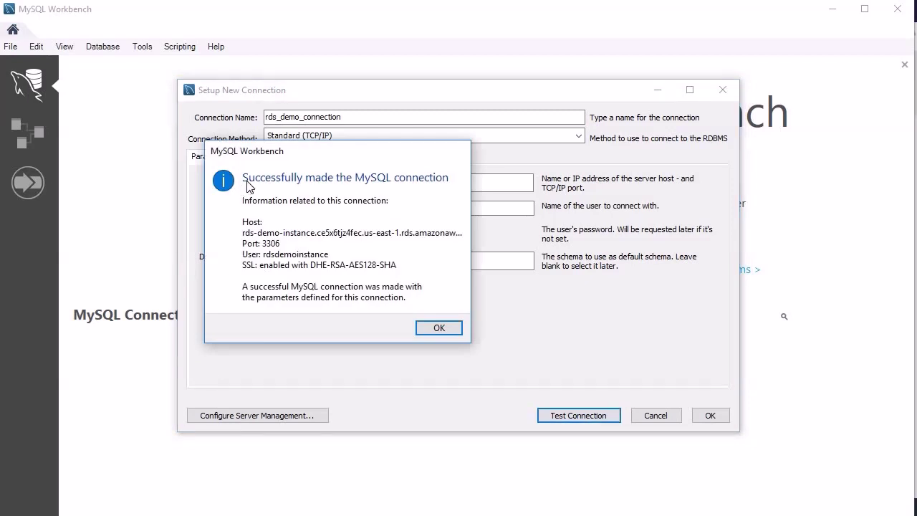
{"action": "left_click", "coordinate": [439, 330]}
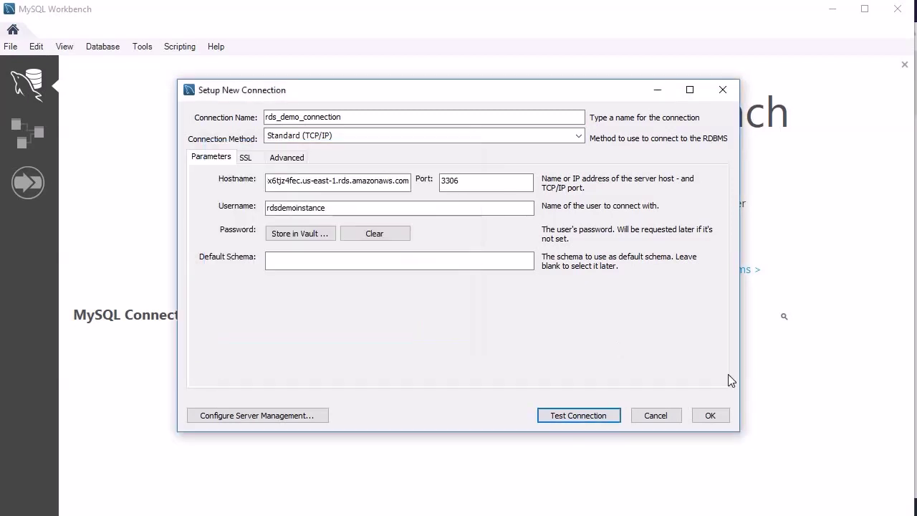
{"action": "left_click", "coordinate": [709, 416]}
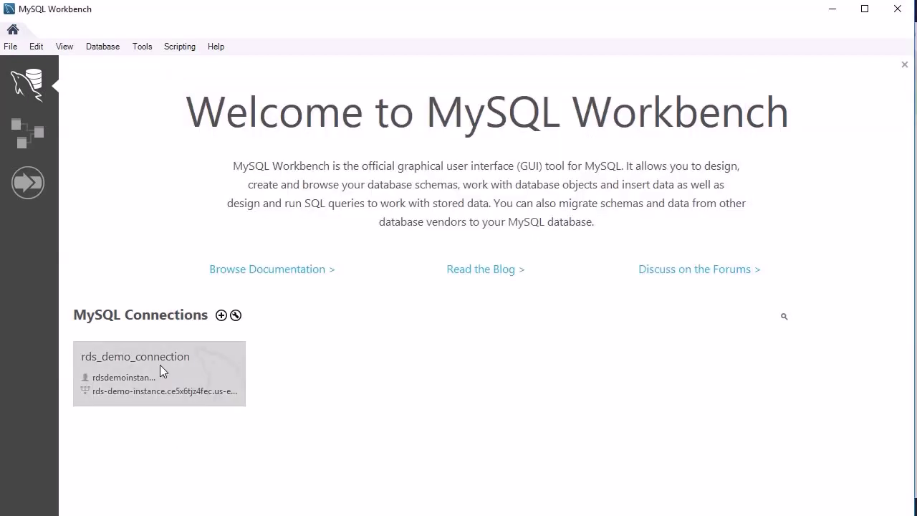
{"action": "right_click", "coordinate": [159, 365]}
{"action": "left_click", "coordinate": [190, 341]}
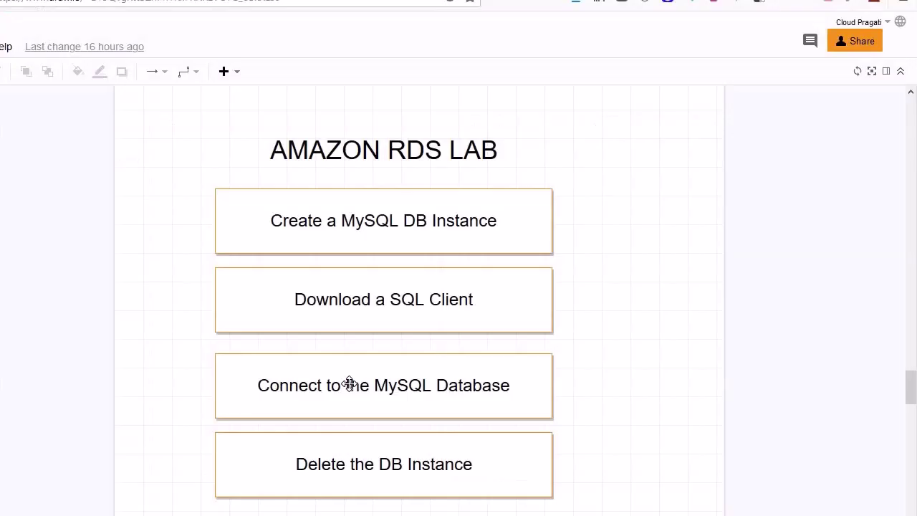
{"action": "left_click", "coordinate": [348, 380]}
{"action": "left_click", "coordinate": [462, 203]}
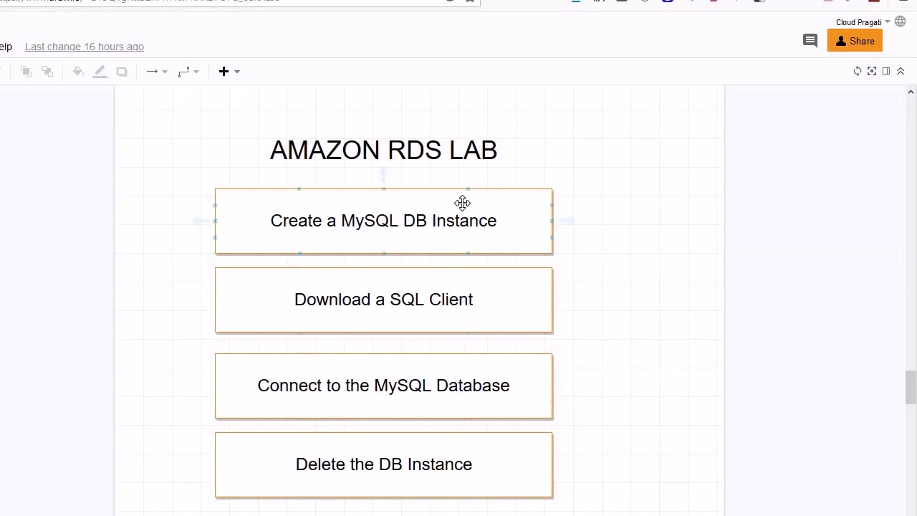
{"action": "left_click", "coordinate": [225, 326]}
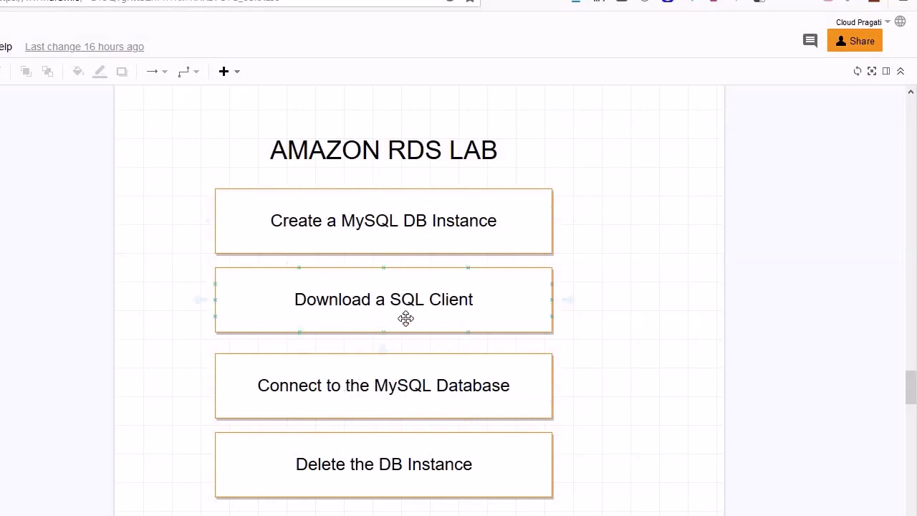
{"action": "left_click", "coordinate": [268, 392]}
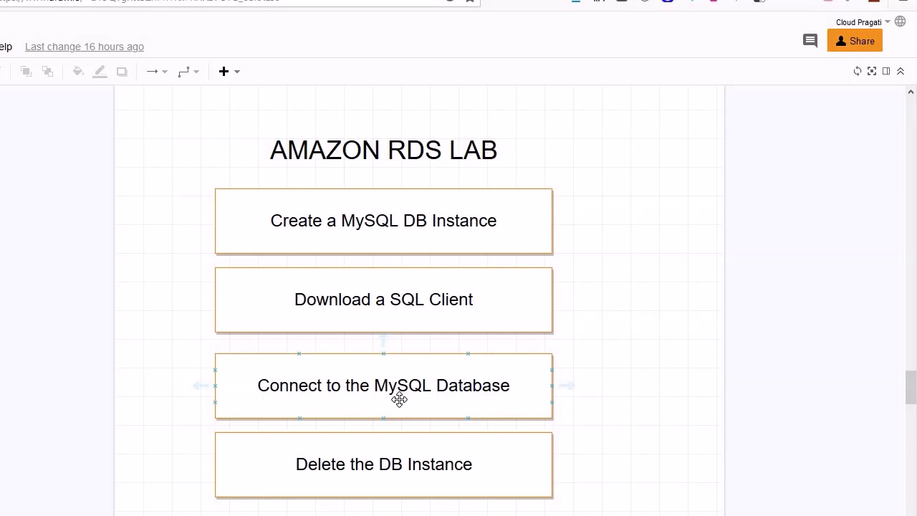
{"action": "left_click", "coordinate": [466, 467]}
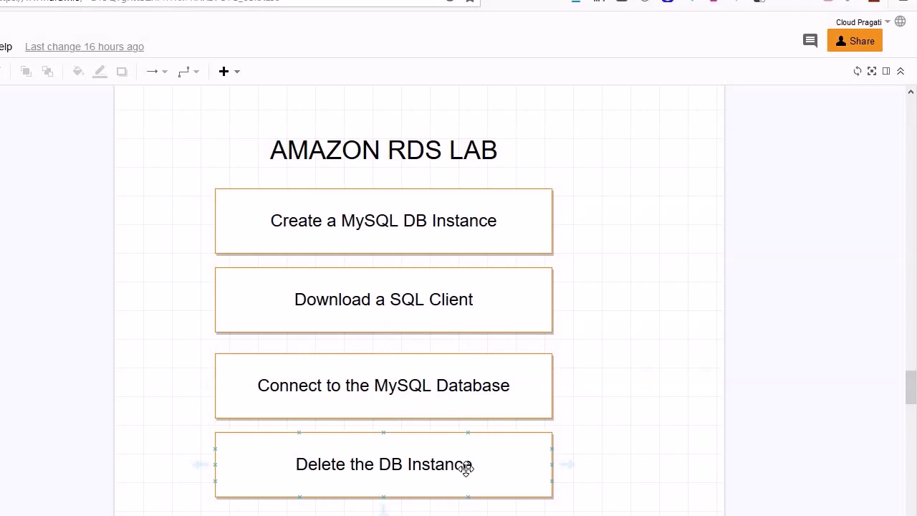
{"action": "key", "text": "Escape"}
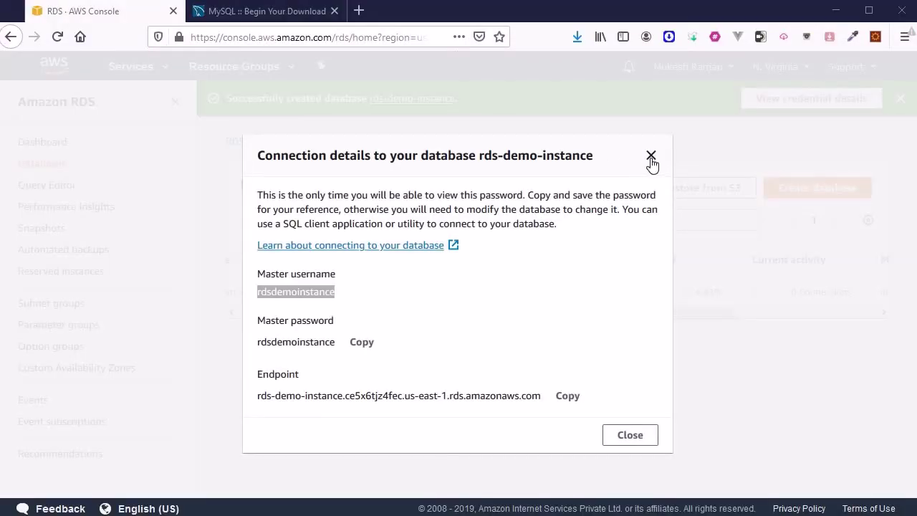
Delete rds-demo-instance from the RDS databases without a final snapshot, acknowledging the loss of automated backups and confirming with "delete me".
{"action": "left_click", "coordinate": [650, 156]}
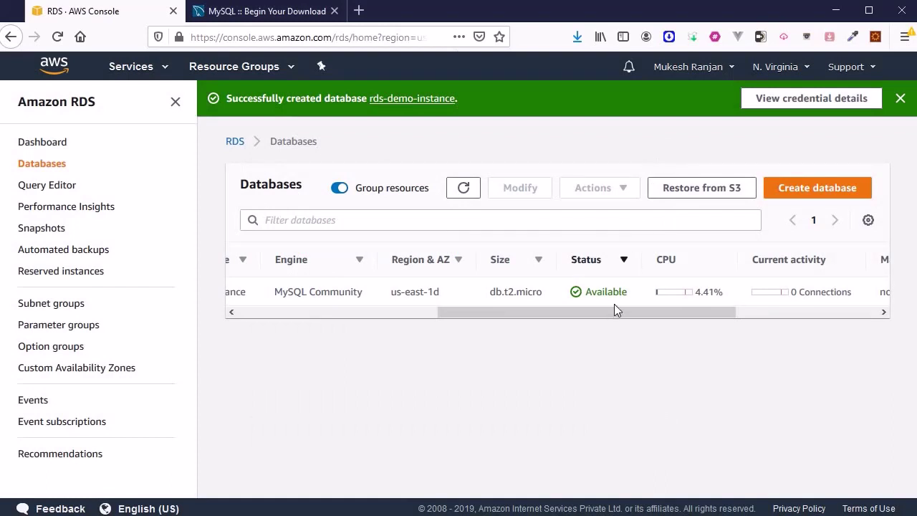
{"action": "left_click_drag", "start_coordinate": [613, 311], "coordinate": [340, 351]}
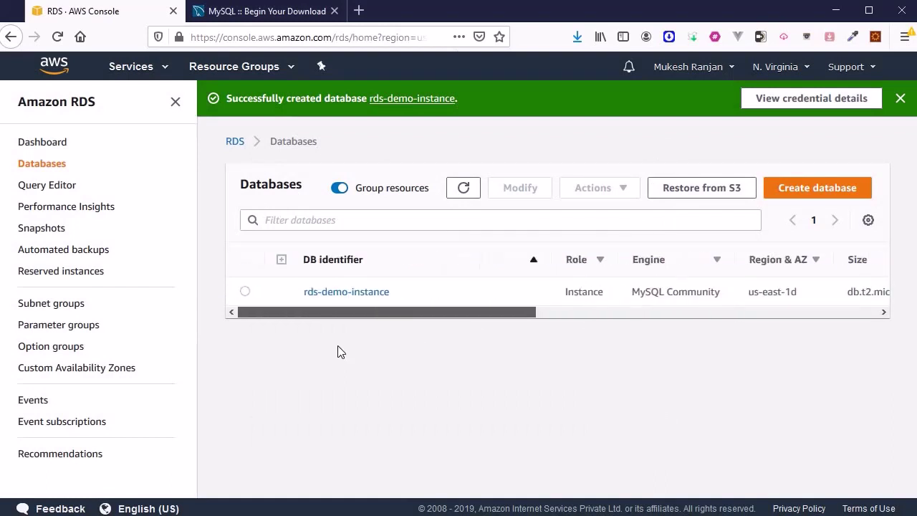
{"action": "left_click", "coordinate": [244, 293]}
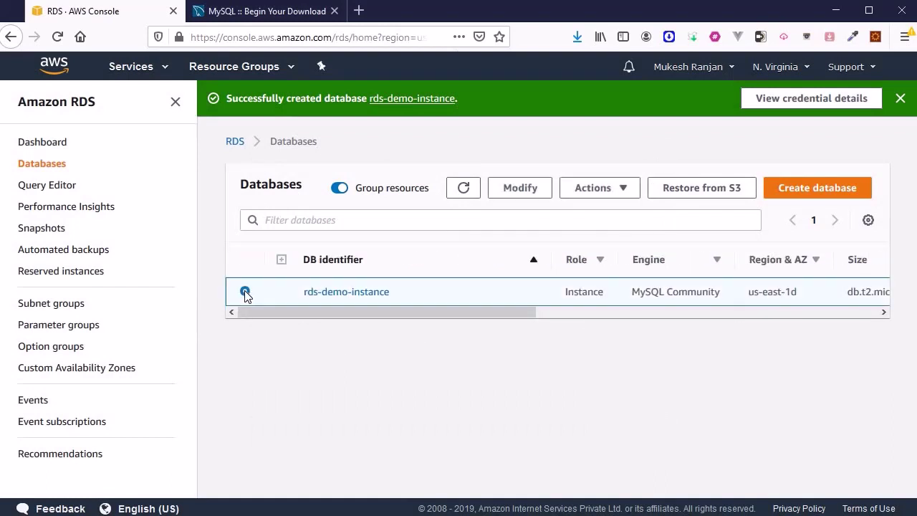
{"action": "left_click", "coordinate": [598, 187]}
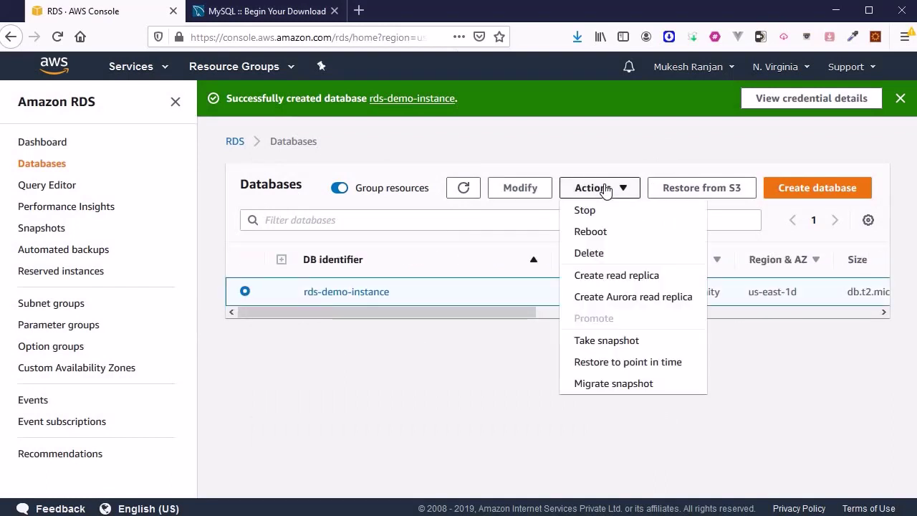
{"action": "left_click", "coordinate": [593, 256]}
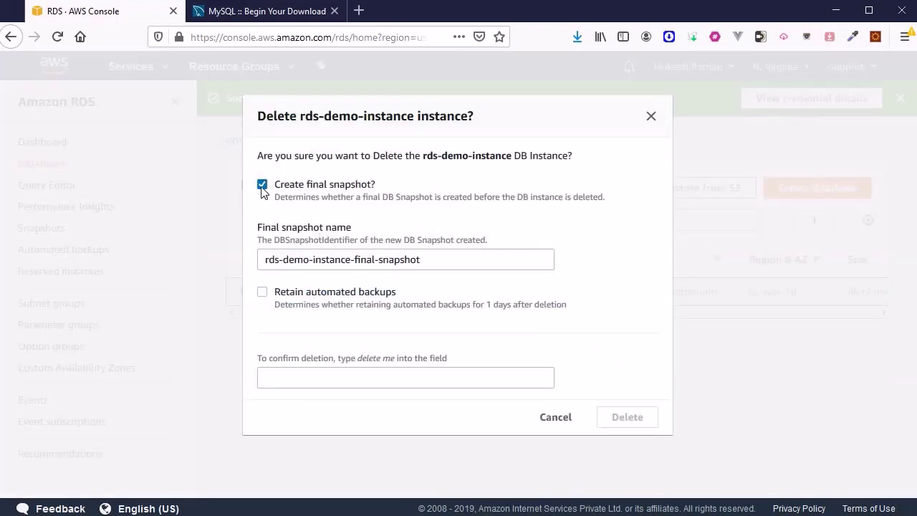
{"action": "left_click", "coordinate": [262, 184]}
{"action": "left_click", "coordinate": [255, 233]}
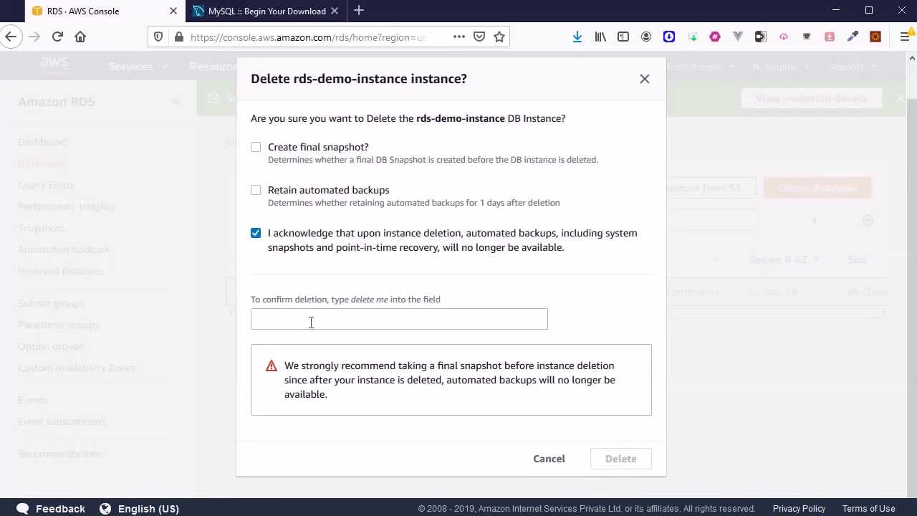
{"action": "left_click", "coordinate": [311, 322]}
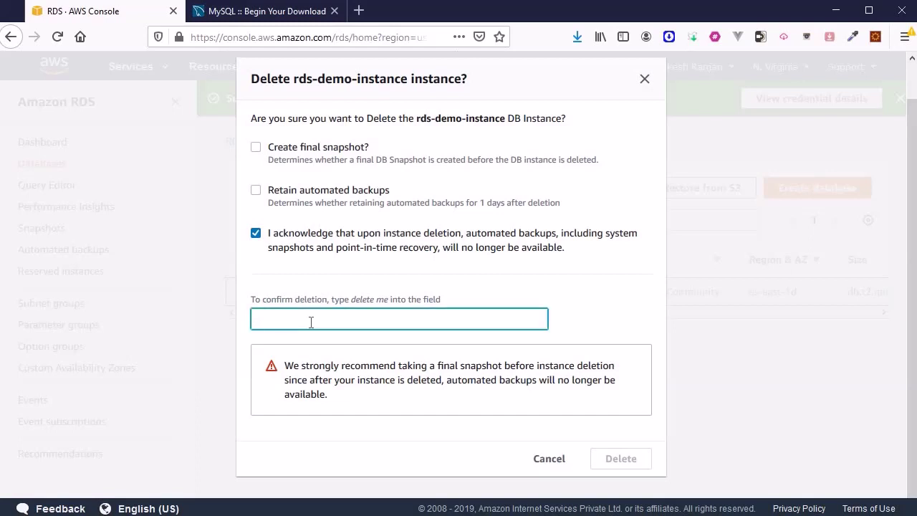
{"action": "type", "text": "delete me"}
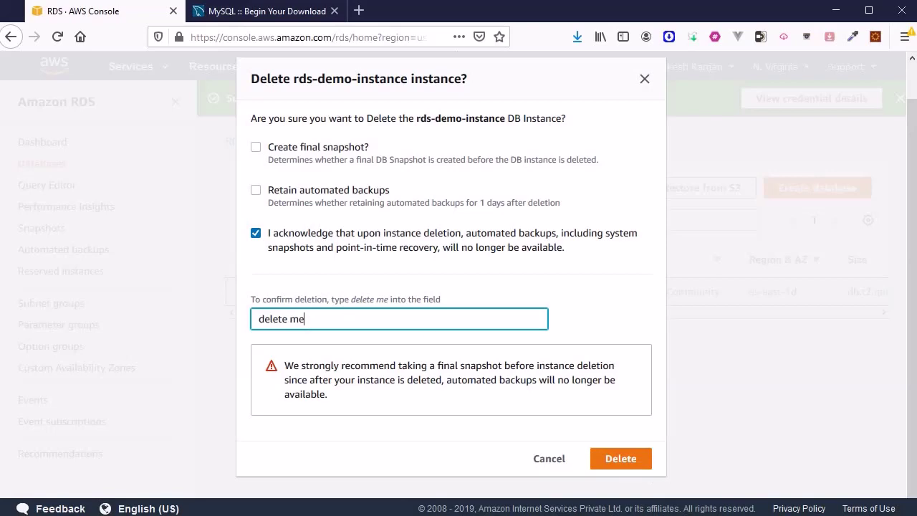
{"action": "left_click", "coordinate": [631, 466]}
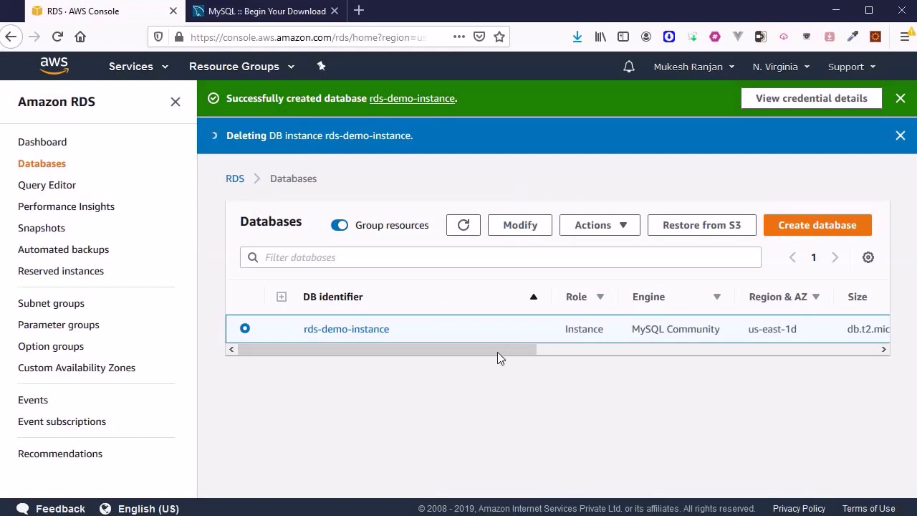
Check the deletion status of rds-demo-instance in the Databases list and reload the page to verify its removal.
{"action": "left_click", "coordinate": [723, 349]}
{"action": "left_click", "coordinate": [429, 349]}
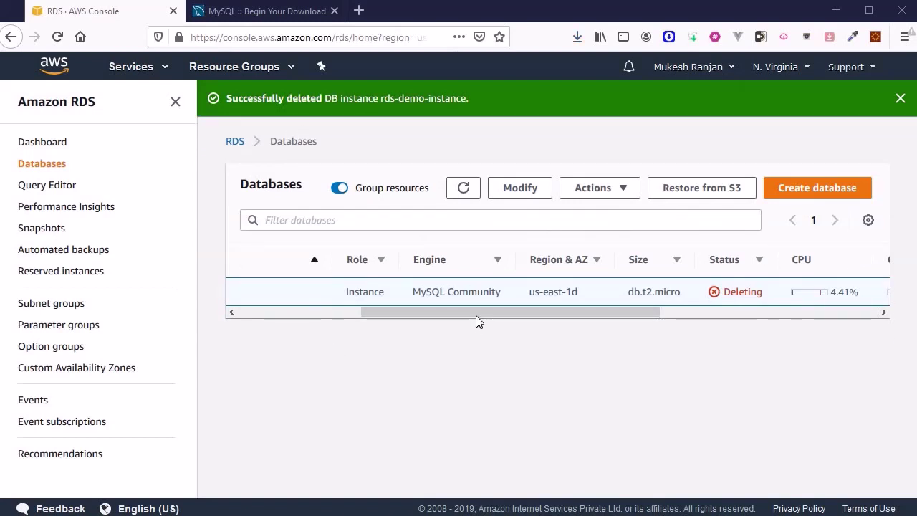
{"action": "left_click_drag", "start_coordinate": [477, 314], "coordinate": [292, 148]}
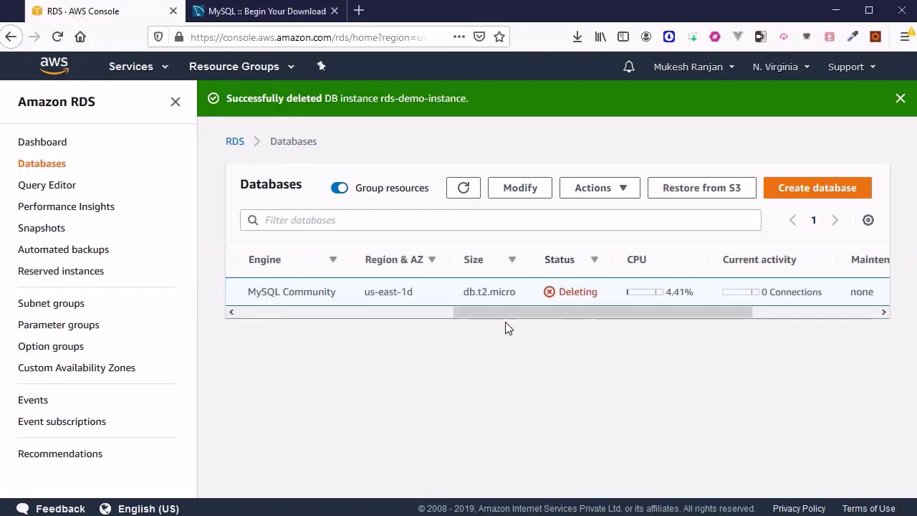
{"action": "left_click_drag", "start_coordinate": [506, 319], "coordinate": [328, 287]}
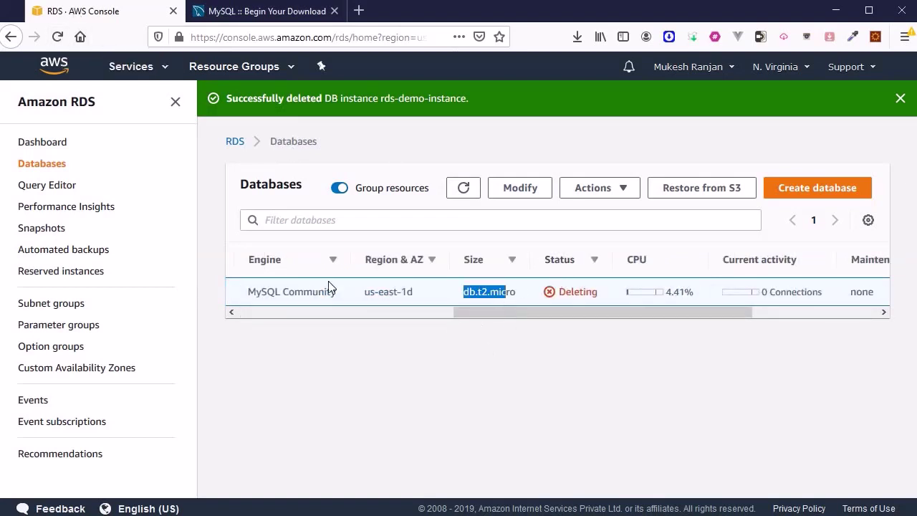
{"action": "left_click", "coordinate": [58, 37]}
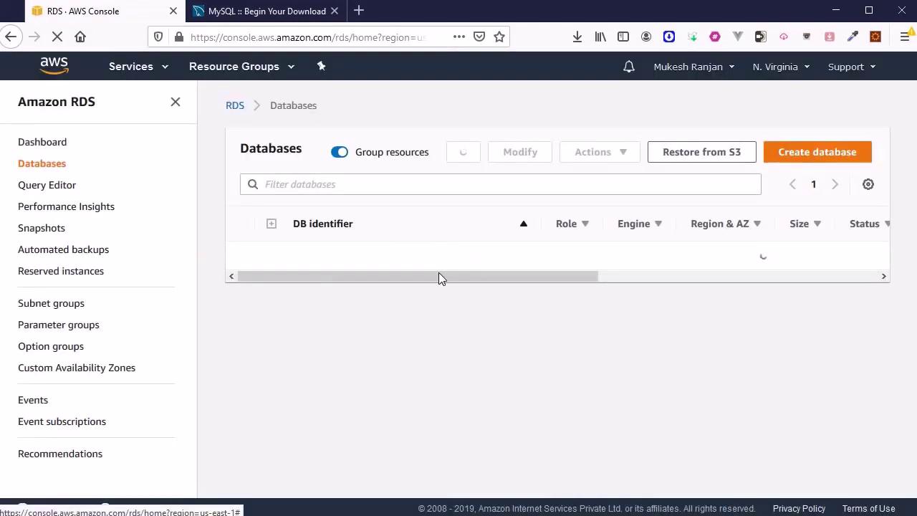
{"action": "left_click_drag", "start_coordinate": [436, 279], "coordinate": [351, 337]}
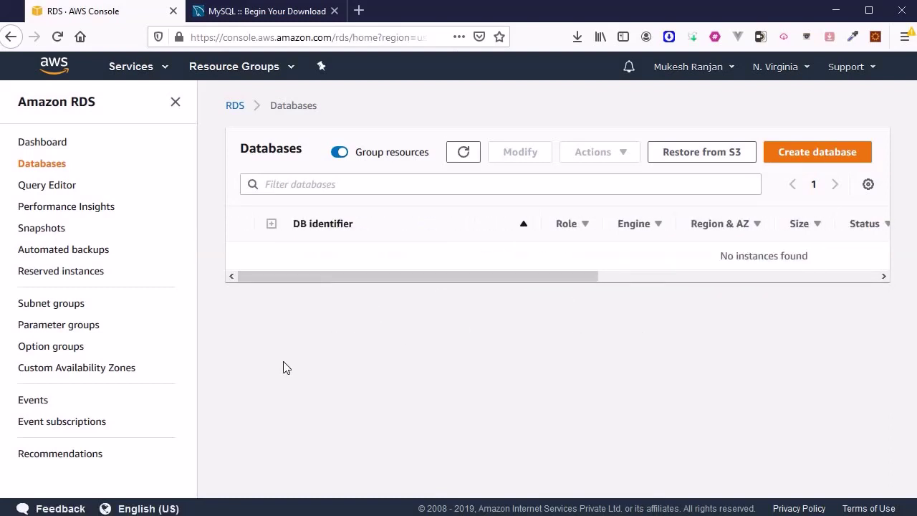